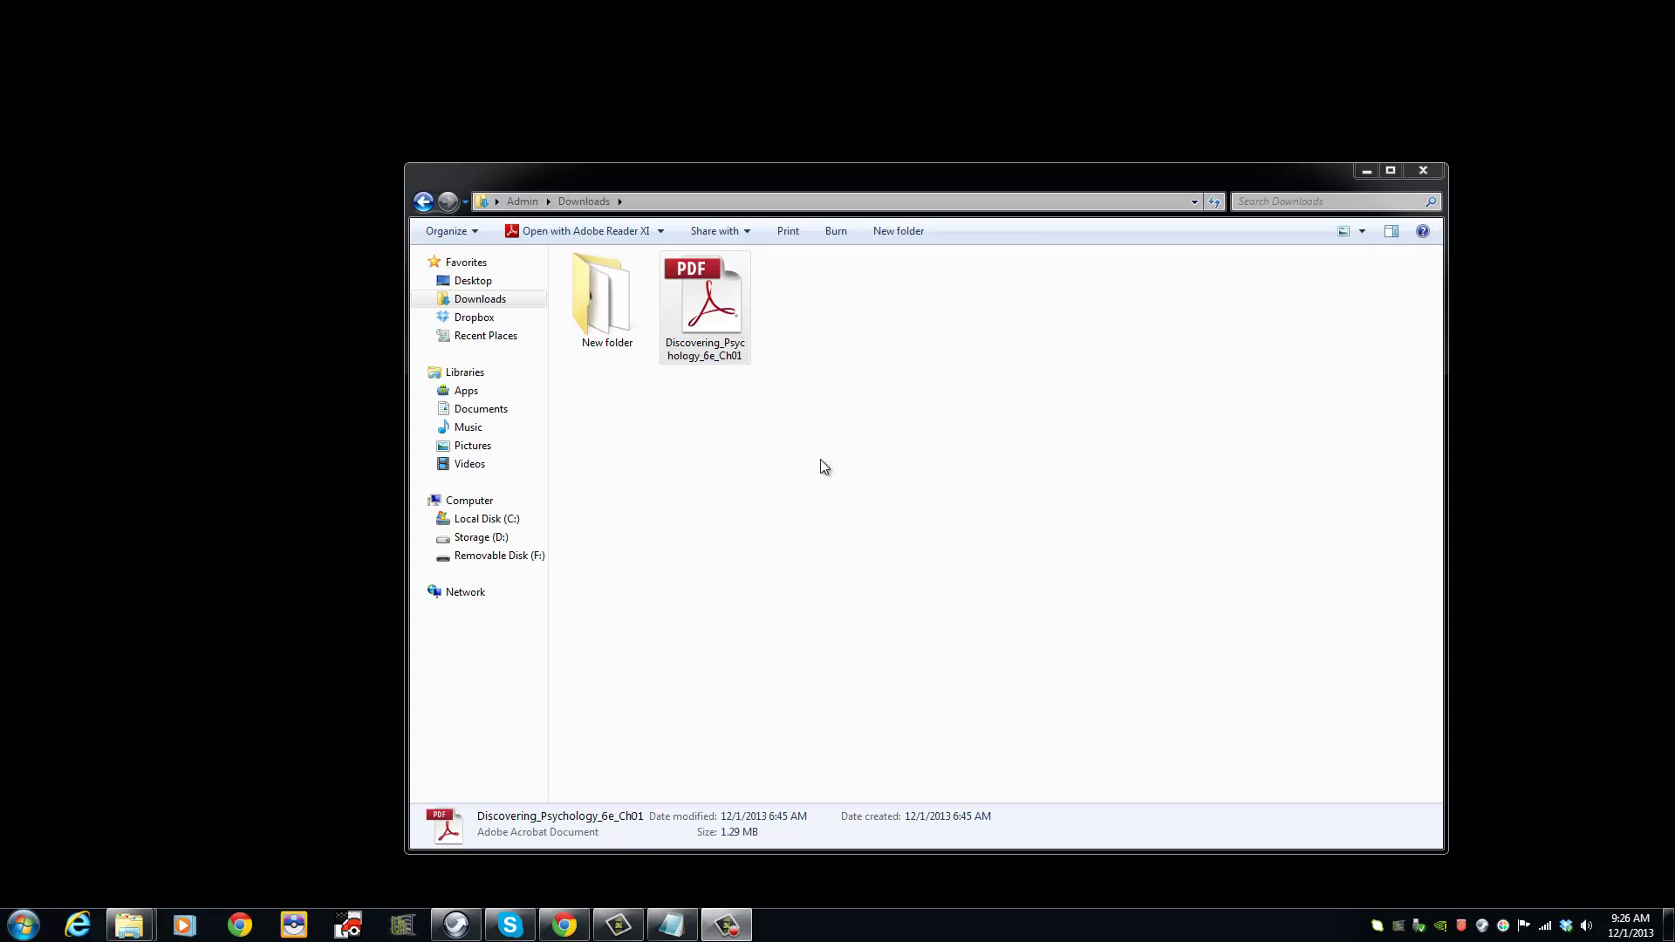
- Open the psychology chapter PDF and enter the user name and password to unlock its text
{"action": "key", "text": "Return"}
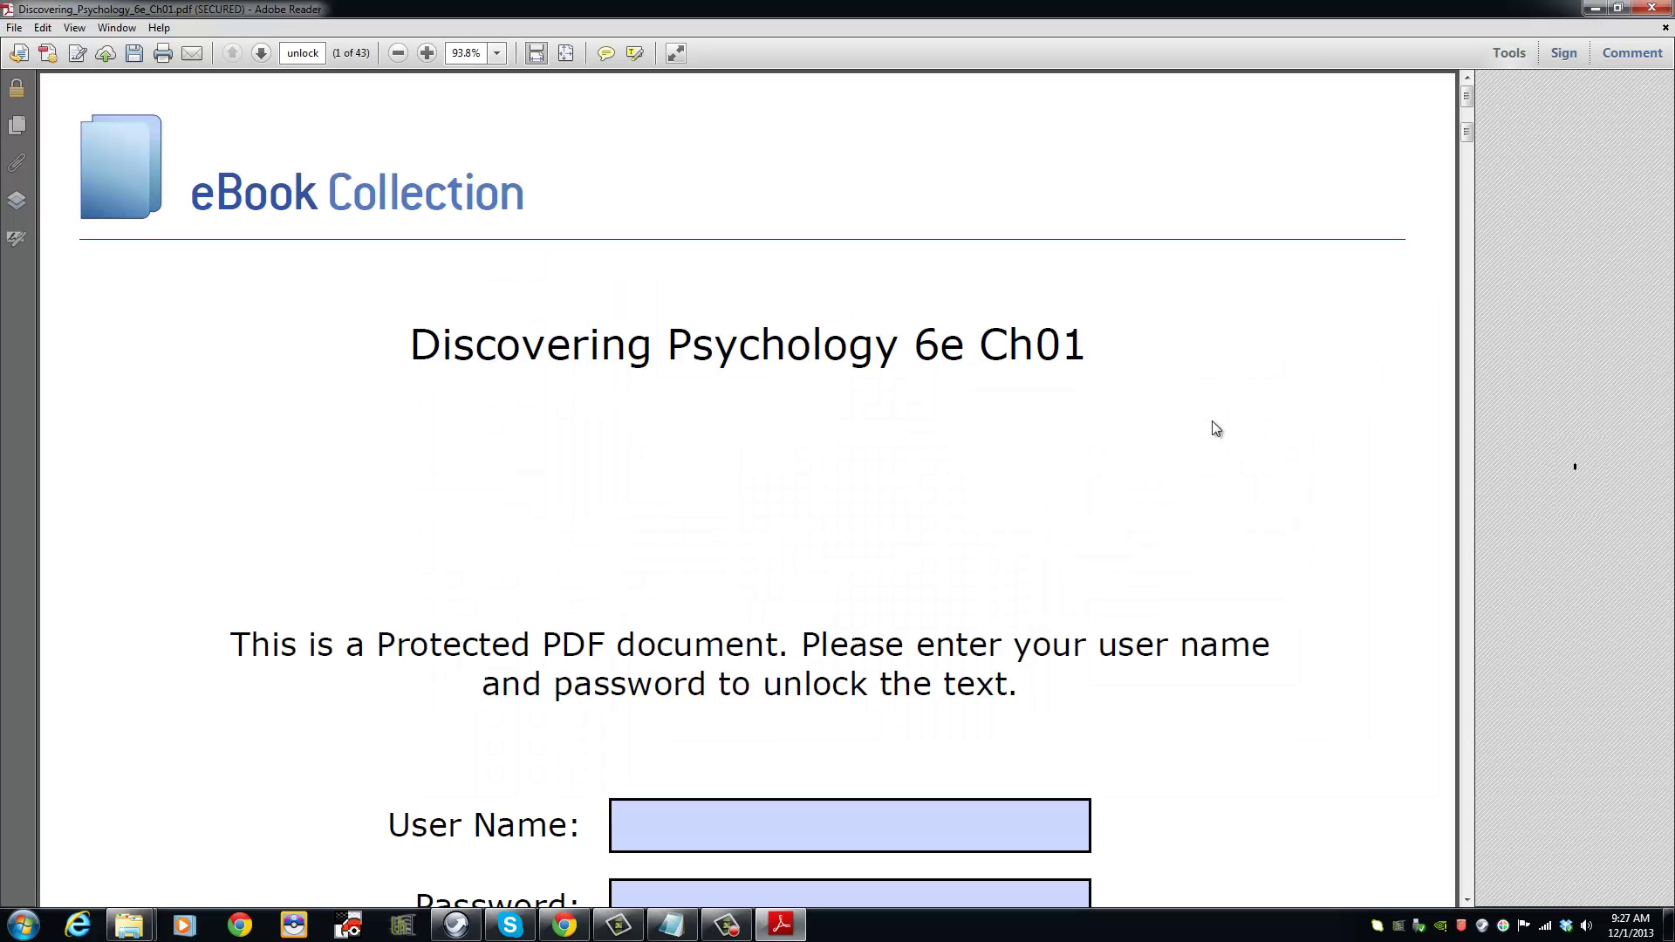
{"action": "scroll", "coordinate": [1235, 571], "scroll_direction": "down", "scroll_amount": 5}
{"action": "left_click", "coordinate": [837, 429]}
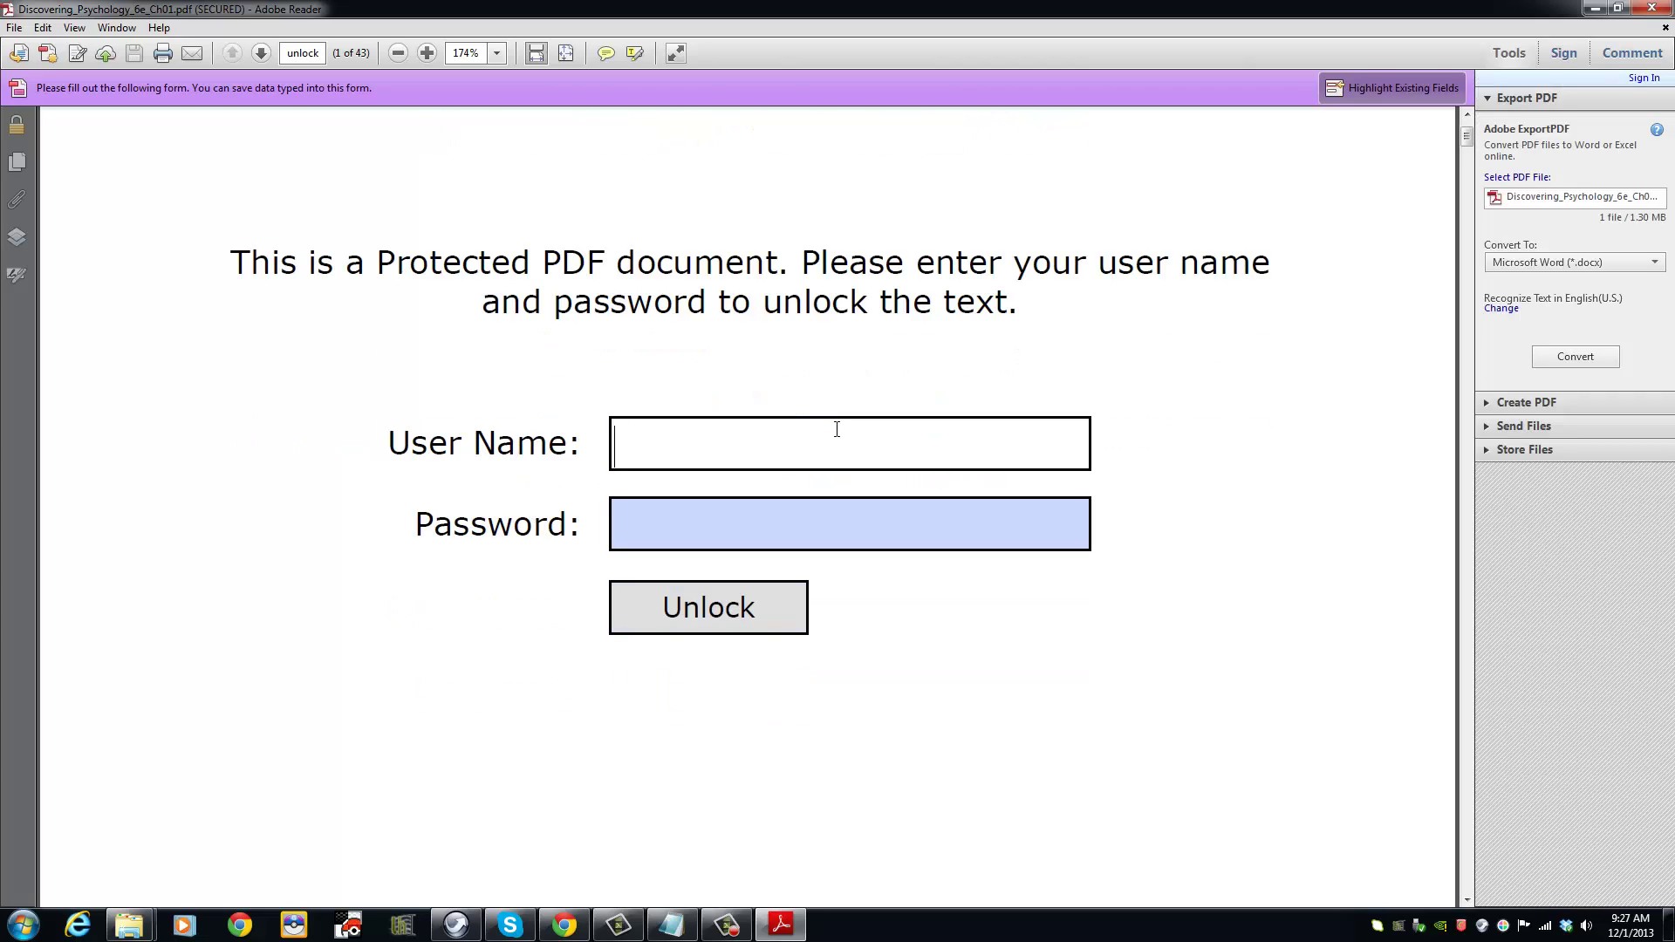
{"action": "left_click", "coordinate": [805, 537]}
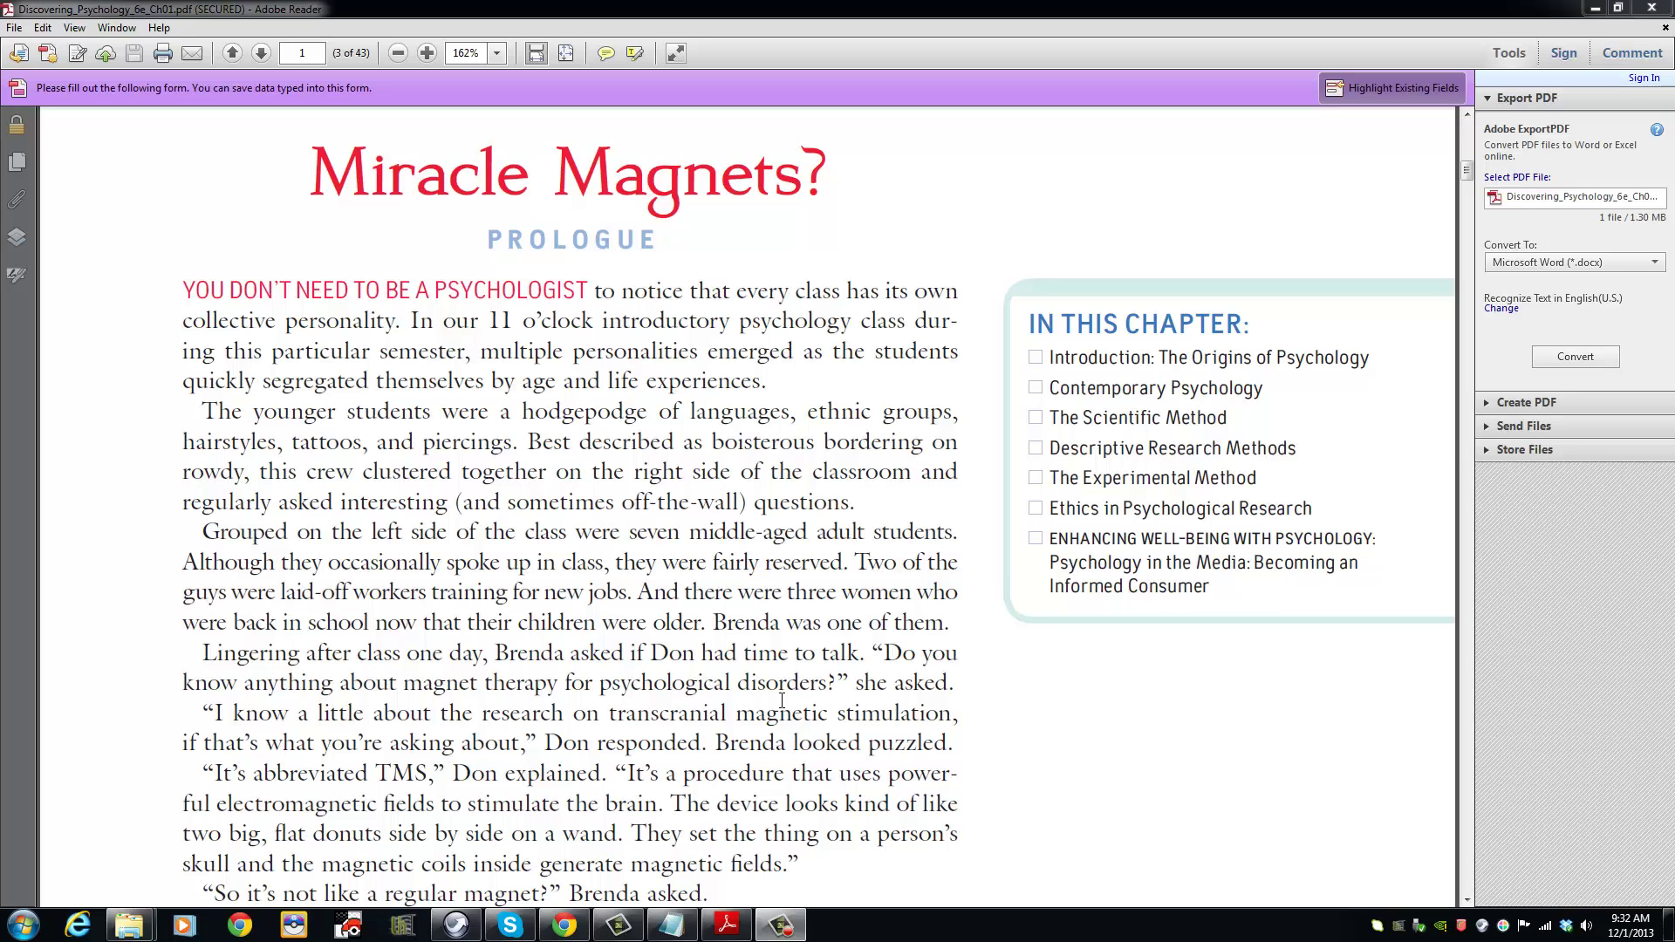
{"action": "left_click", "coordinate": [14, 27]}
{"action": "left_click", "coordinate": [91, 273]}
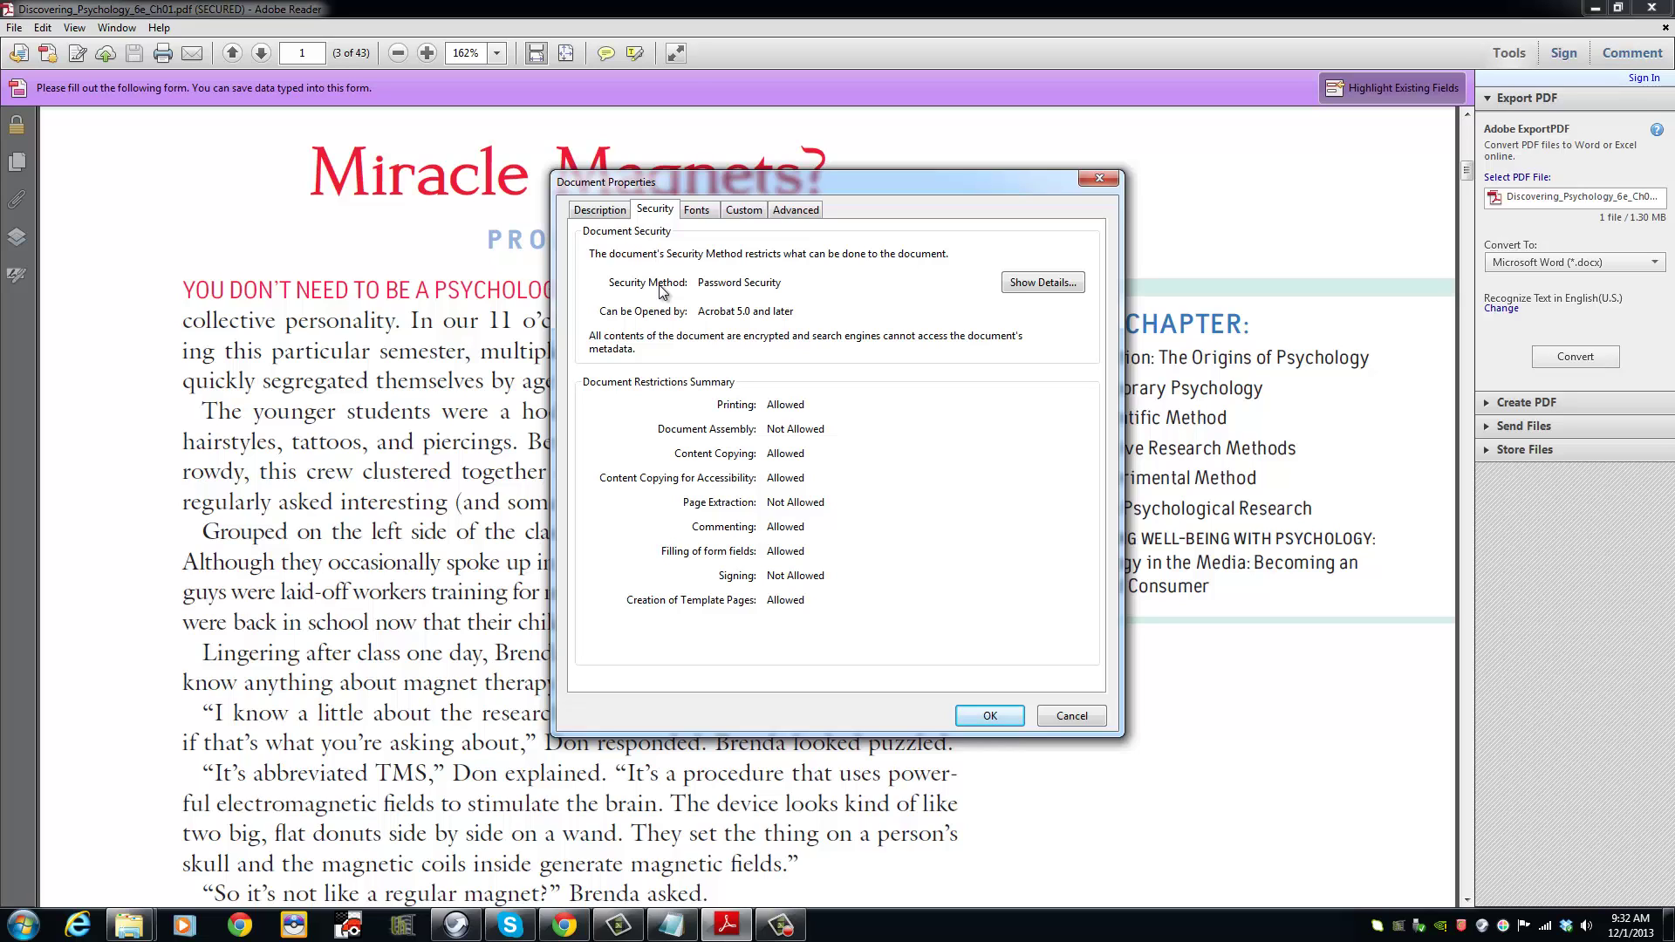
{"action": "left_click", "coordinate": [995, 719]}
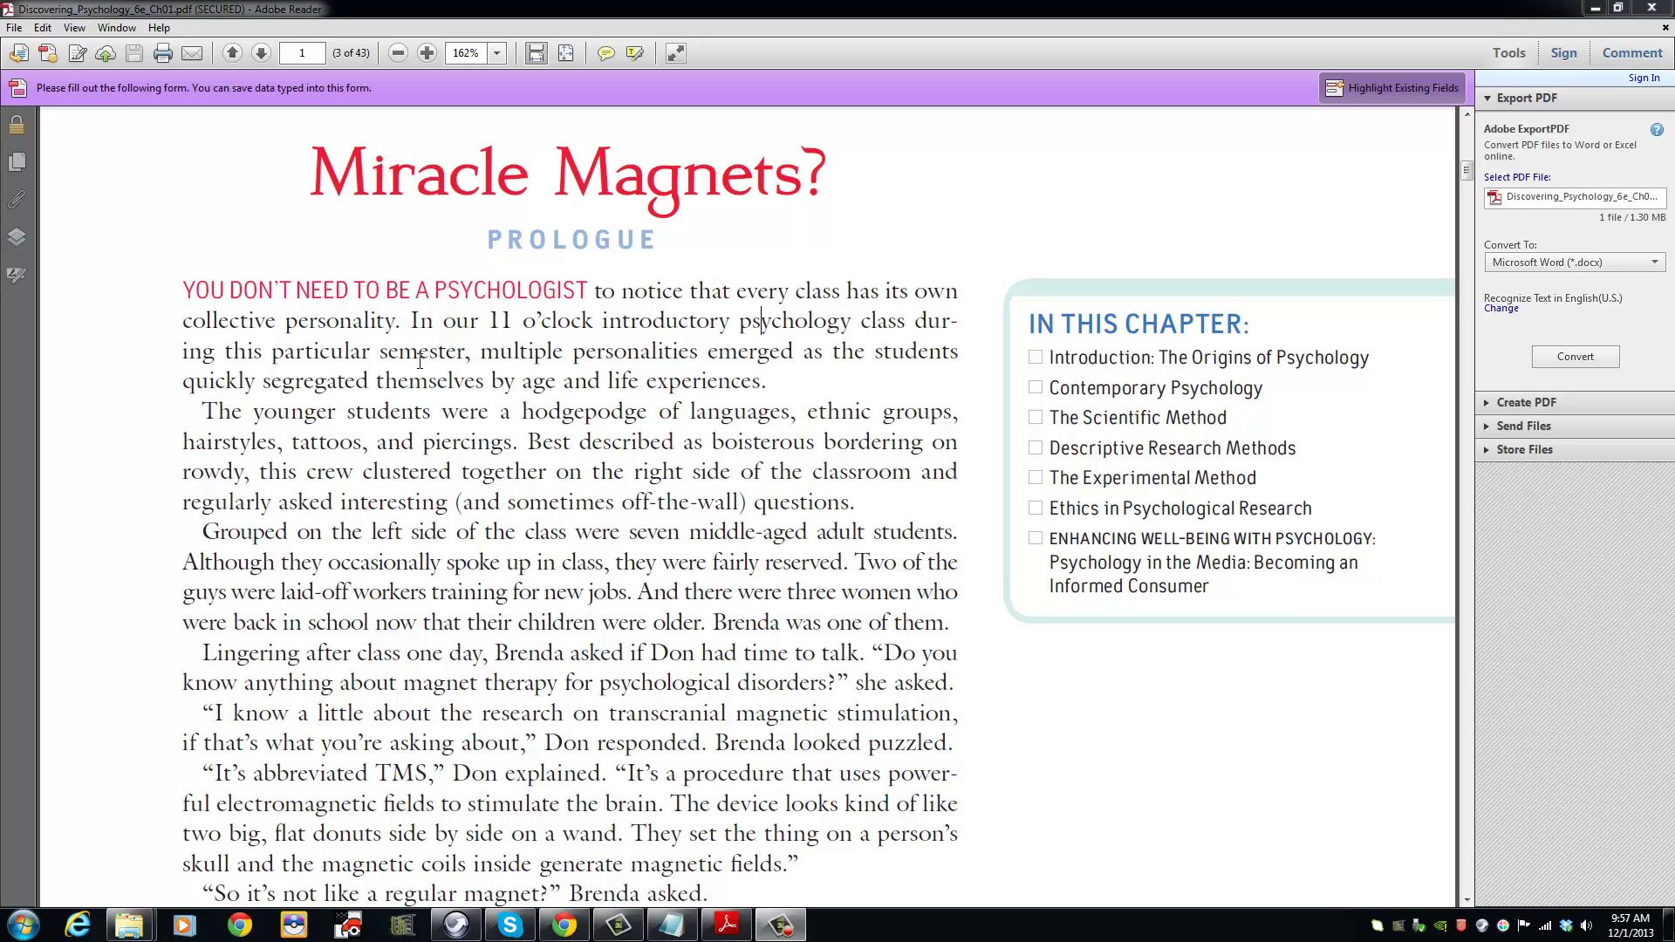
- Print the chapter to the Microsoft XPS Document Writer printer
{"action": "left_click", "coordinate": [11, 27]}
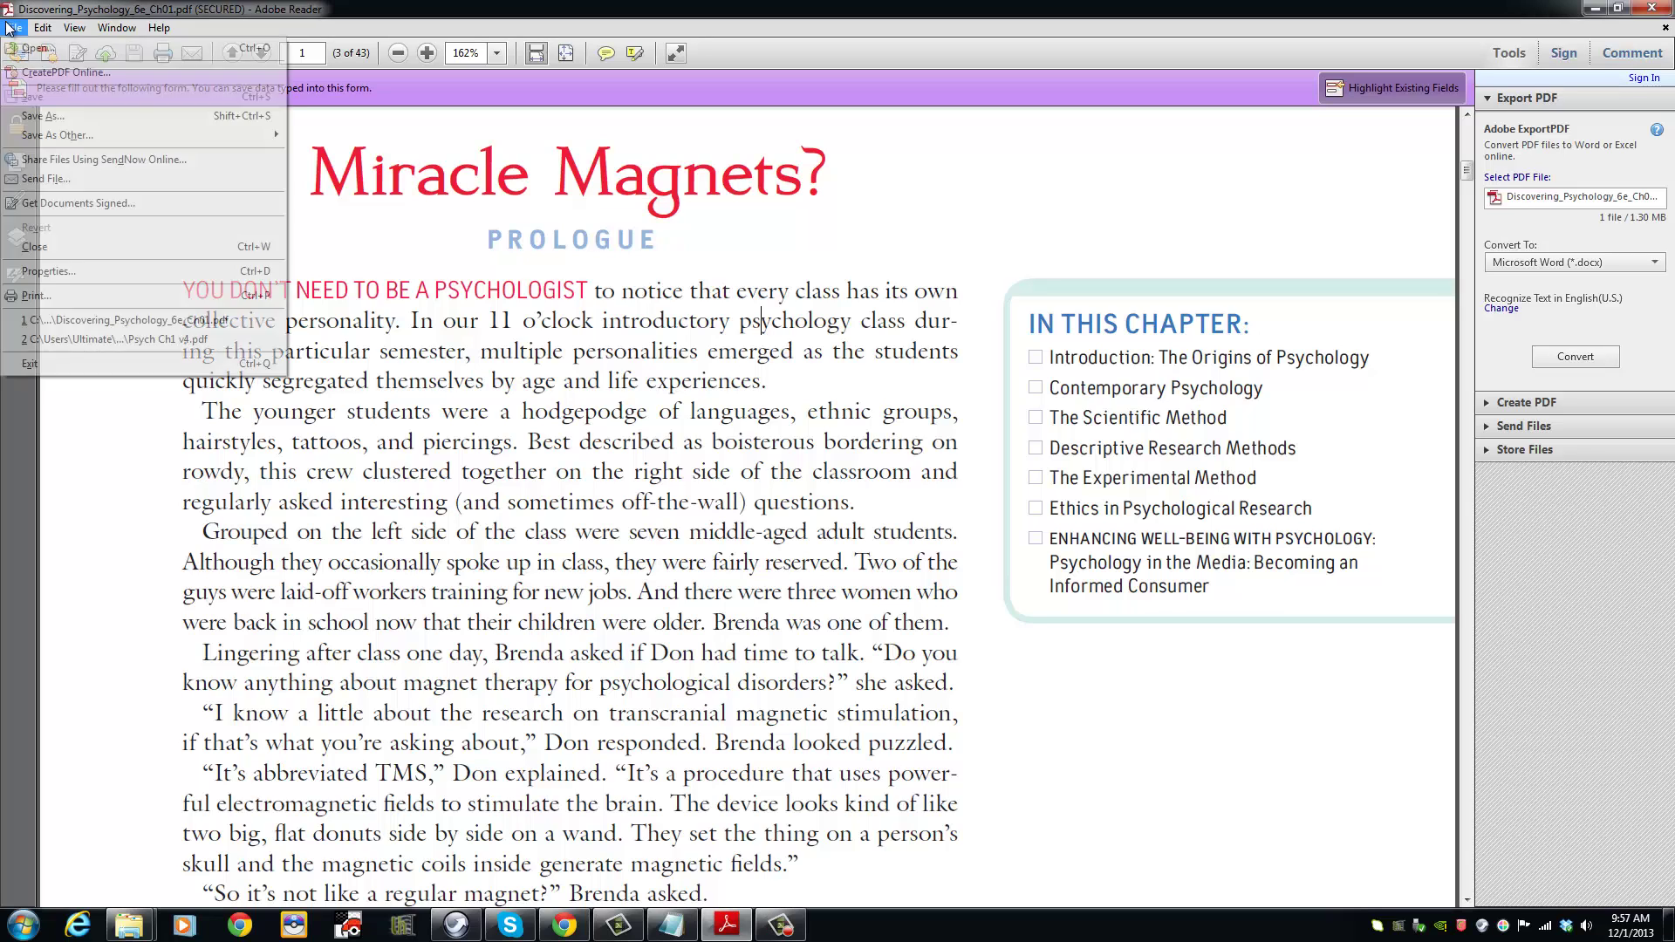
{"action": "left_click", "coordinate": [82, 293]}
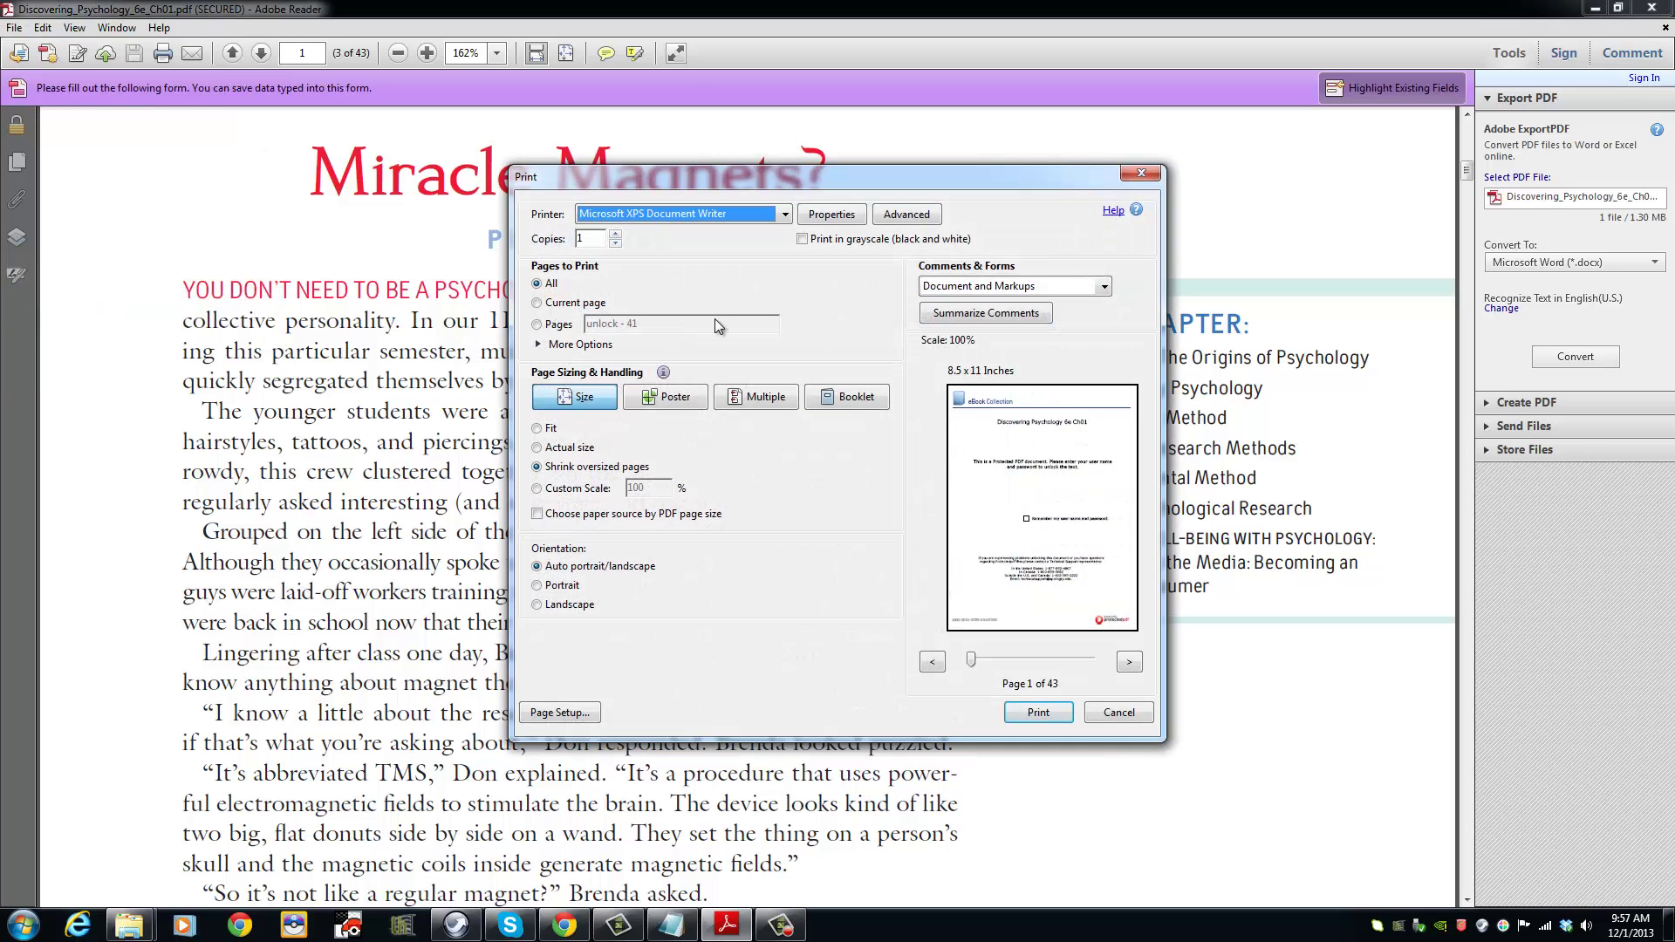
{"action": "left_click", "coordinate": [786, 215]}
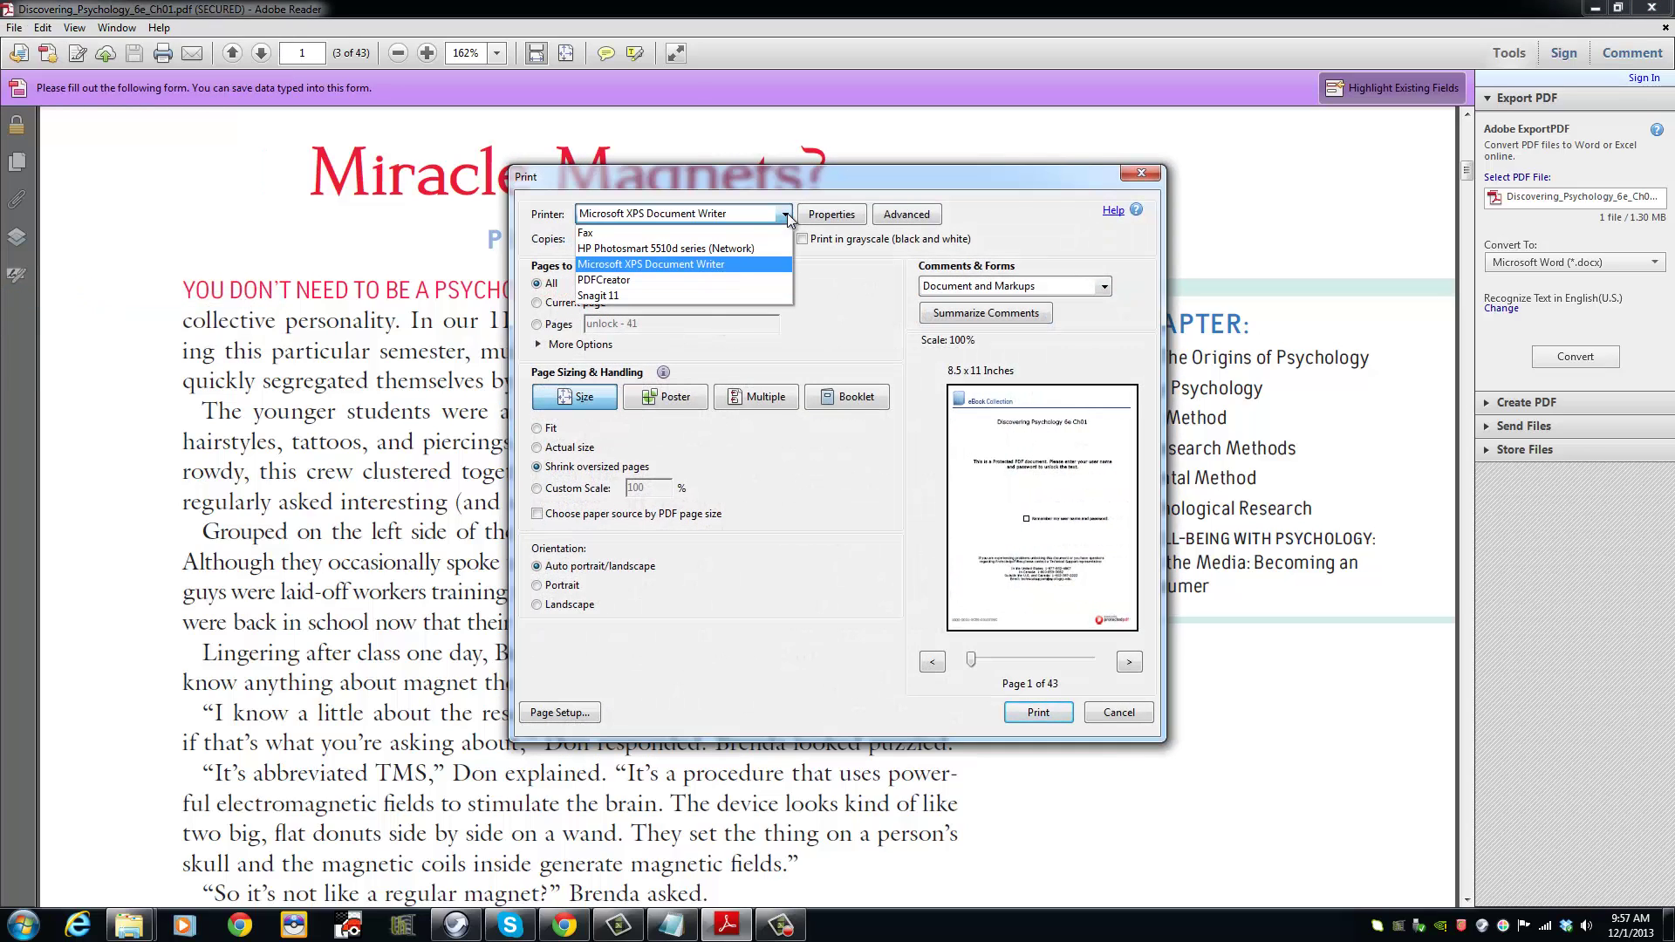
{"action": "left_click", "coordinate": [745, 264]}
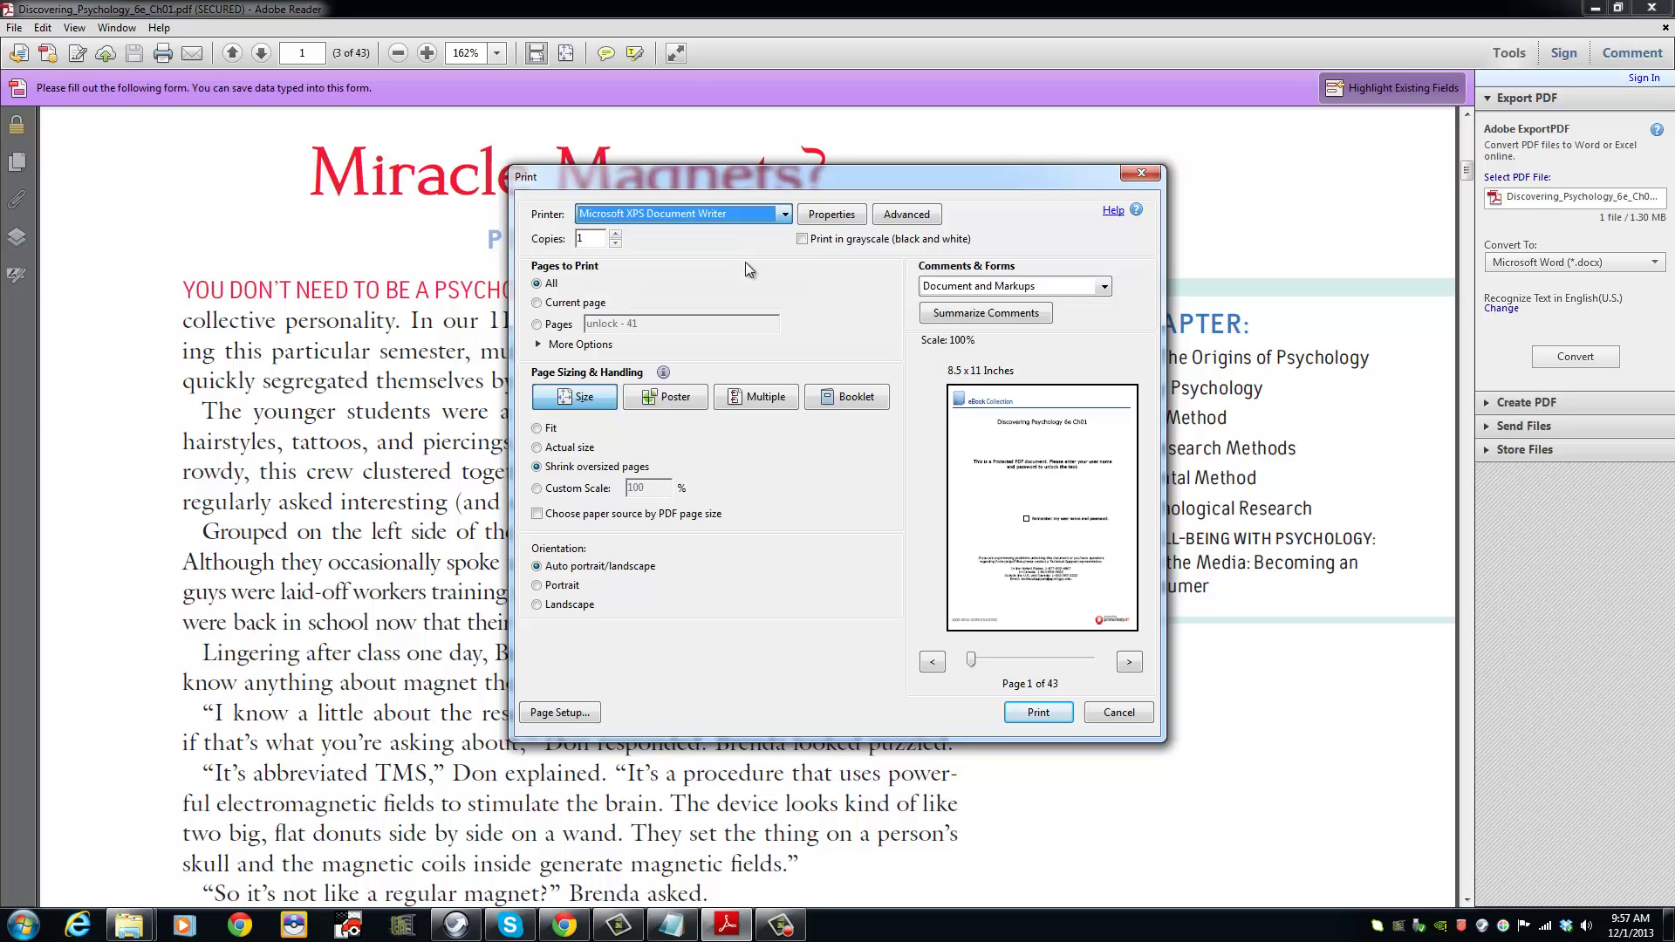
{"action": "left_click", "coordinate": [1023, 713]}
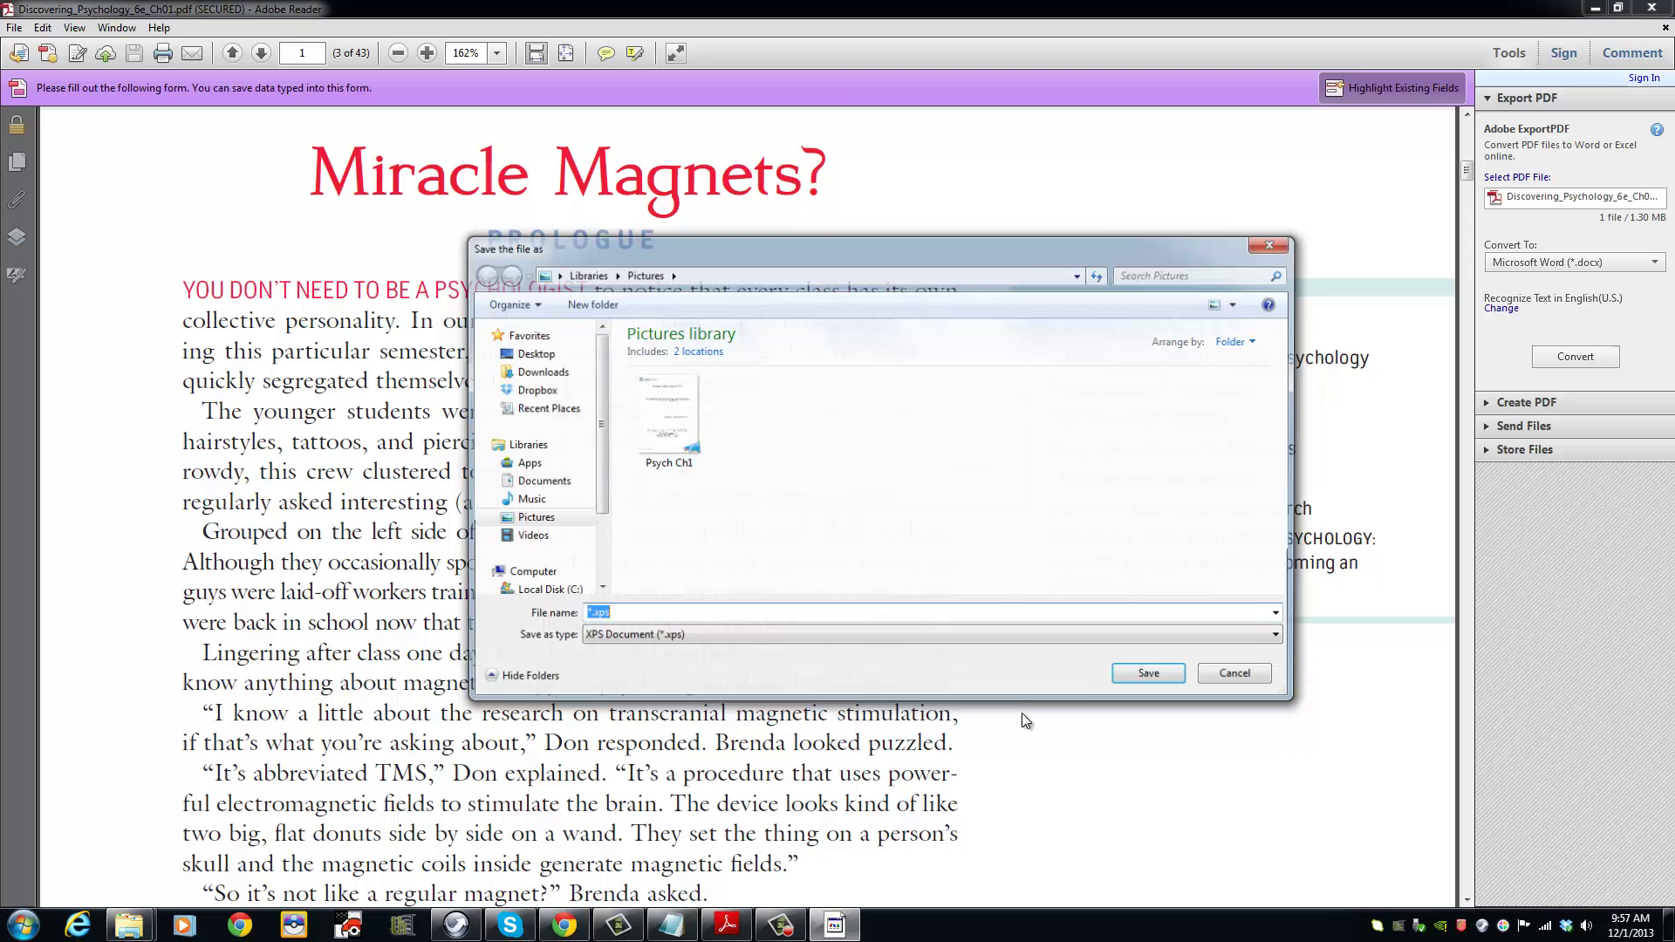
- Save the XPS output as Psych Ch1 in Pictures, replacing the existing Psych Ch1.xps
{"action": "left_click", "coordinate": [567, 516]}
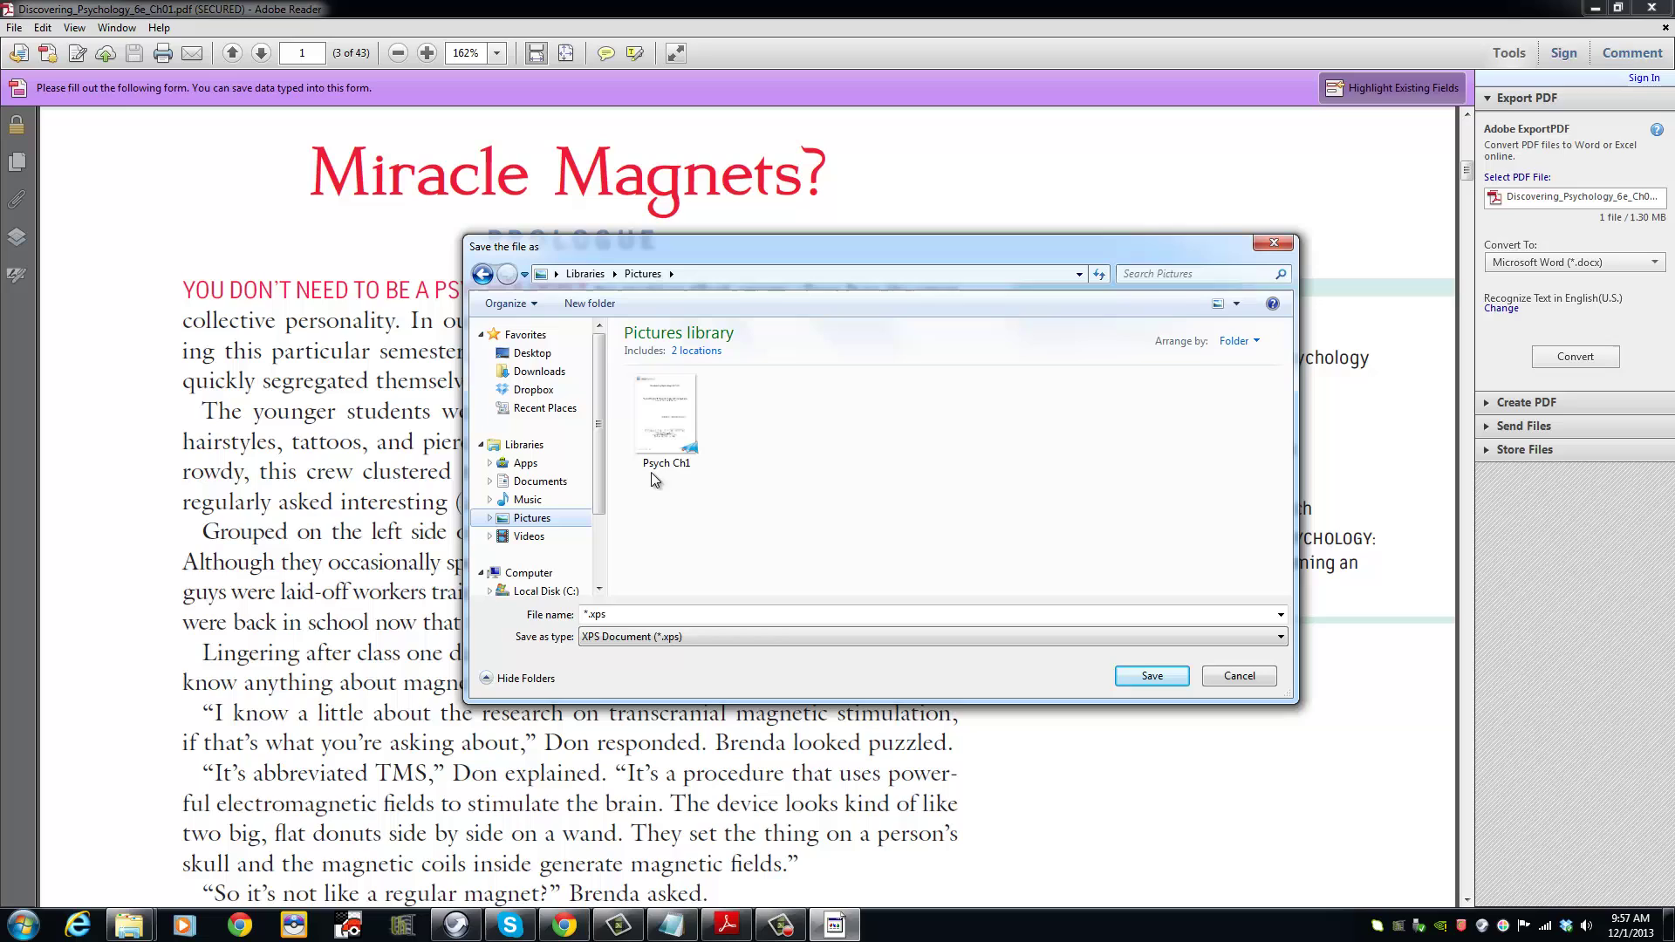
{"action": "left_click", "coordinate": [658, 418]}
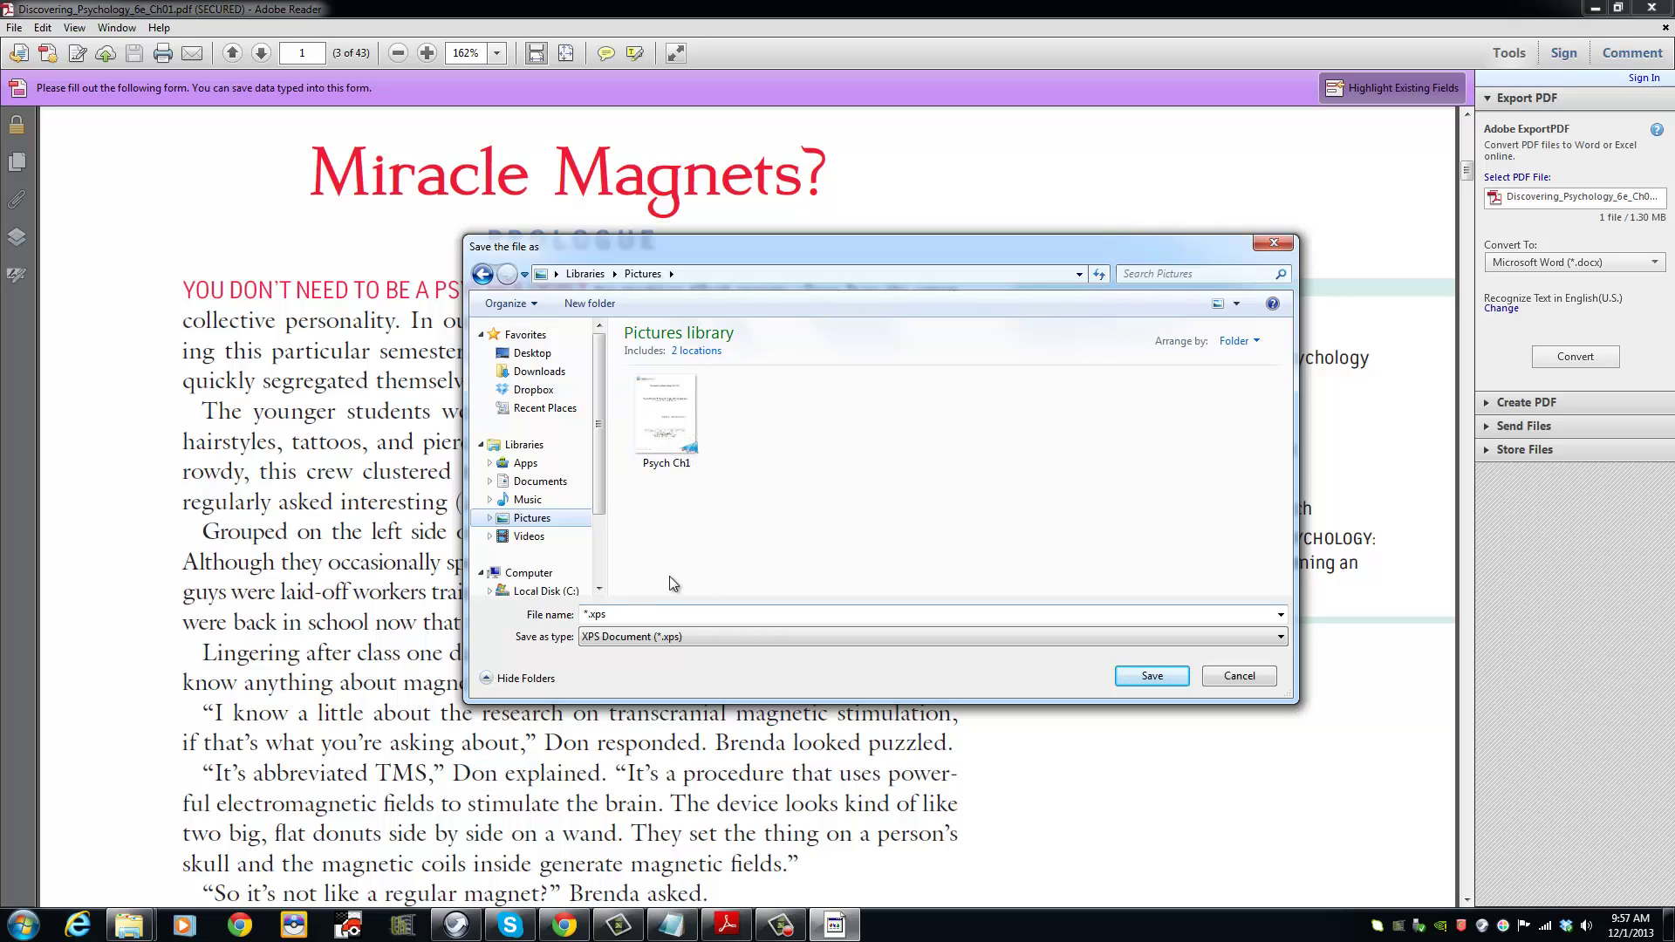
{"action": "left_click", "coordinate": [682, 615]}
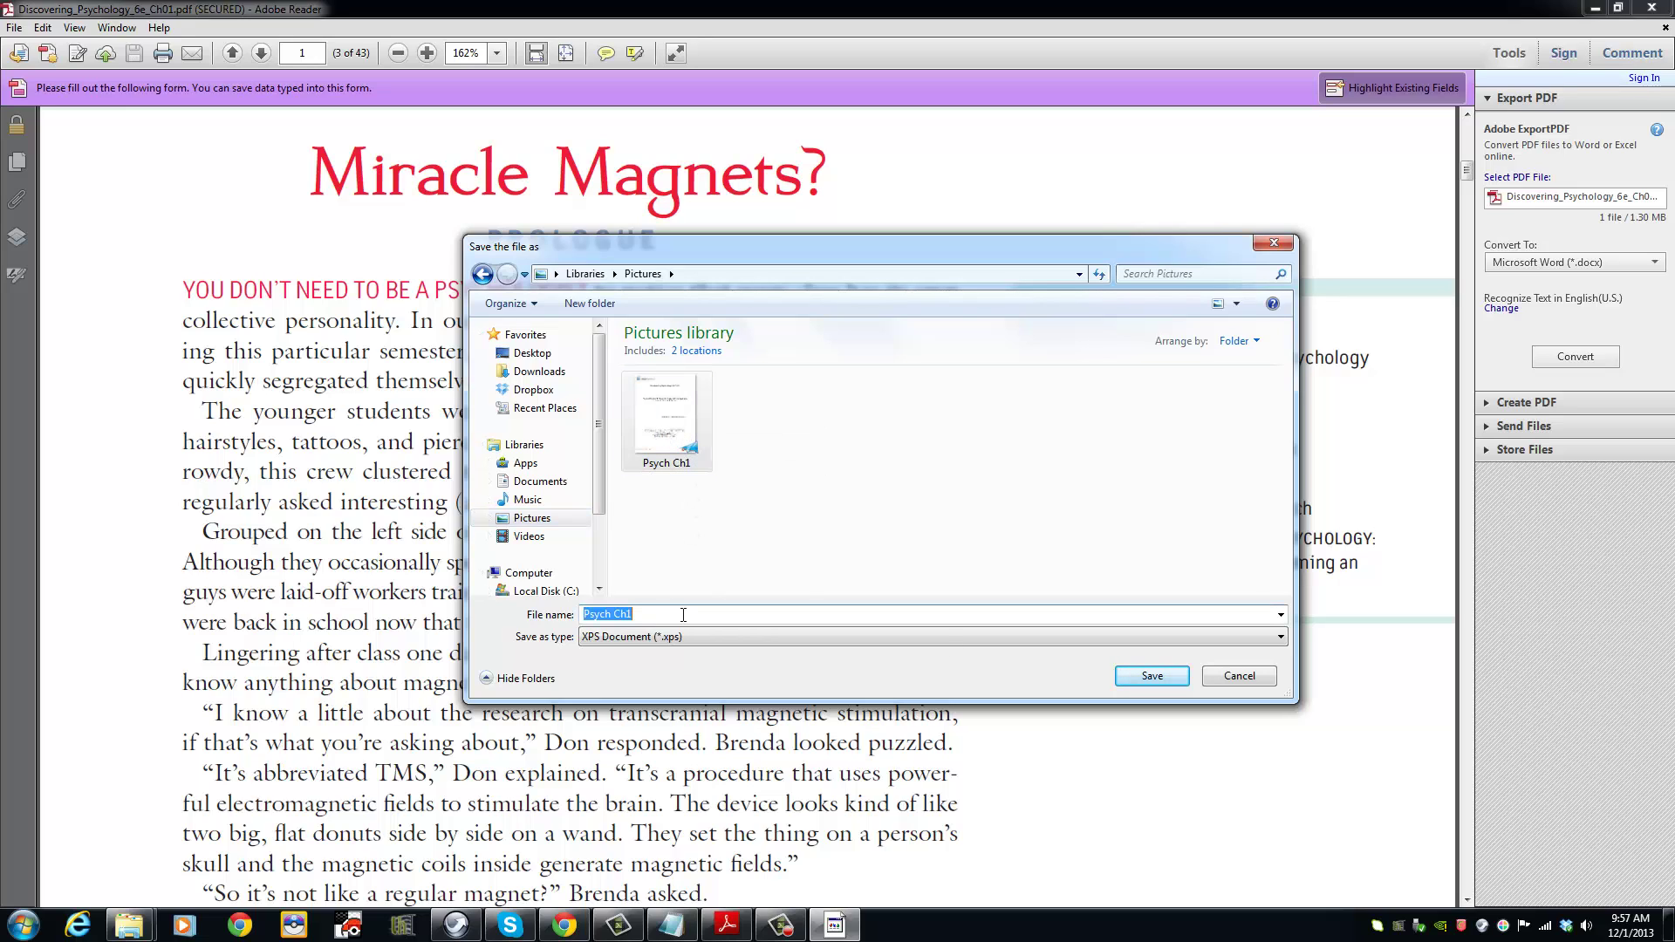
{"action": "left_click", "coordinate": [1147, 679]}
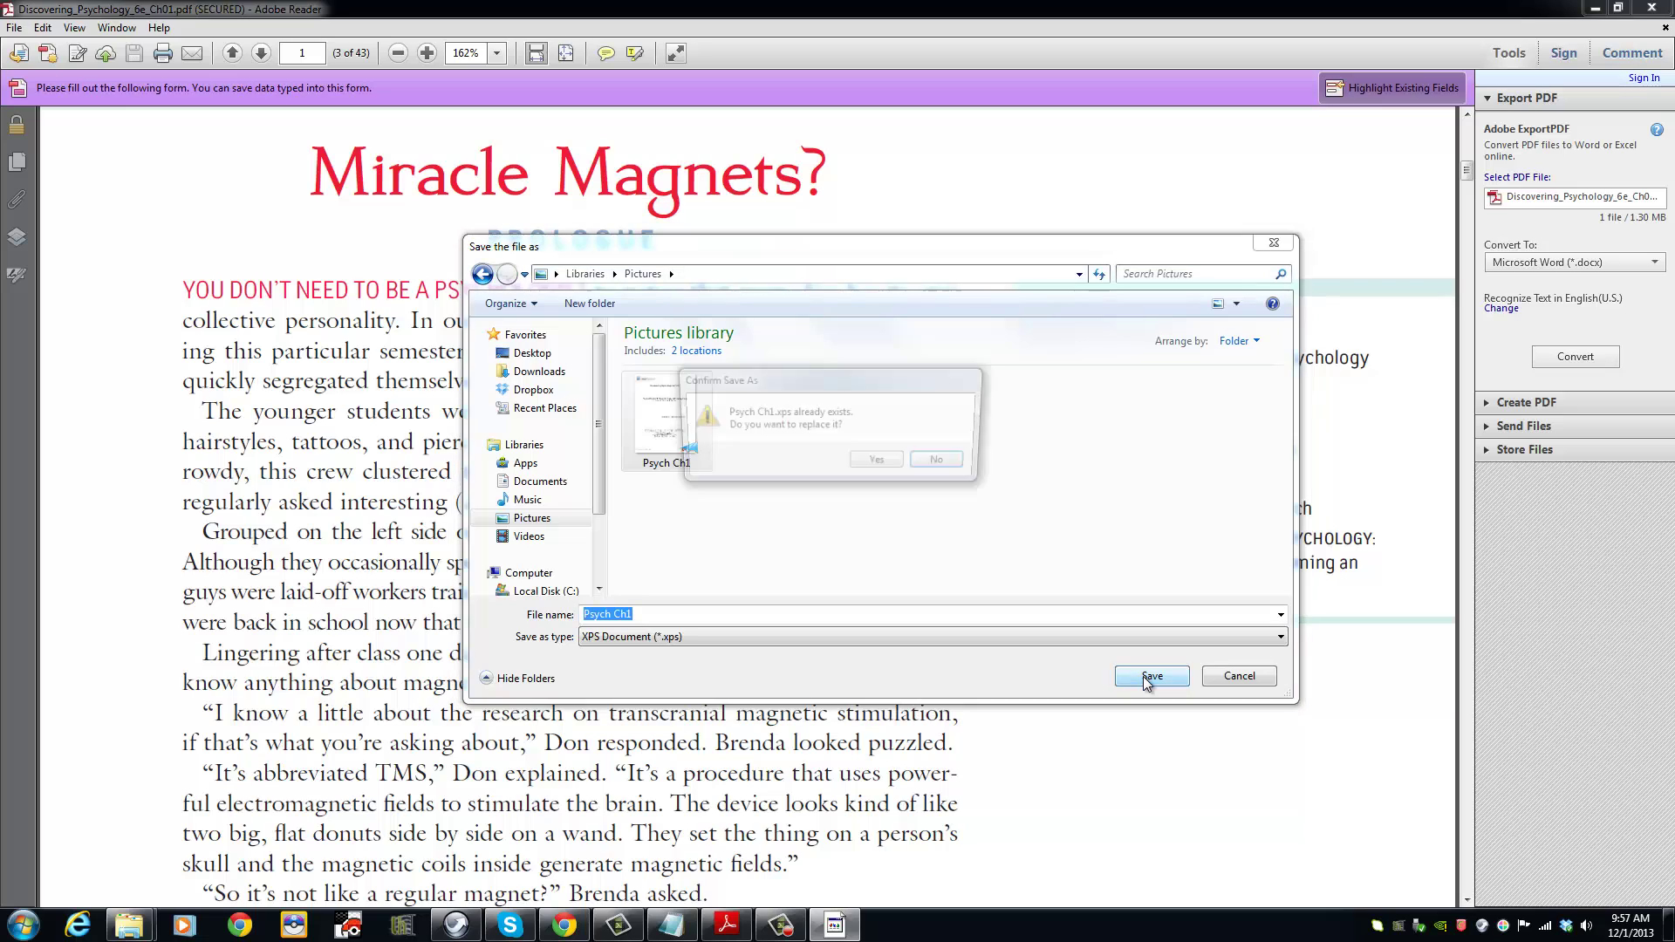
{"action": "left_click", "coordinate": [881, 464]}
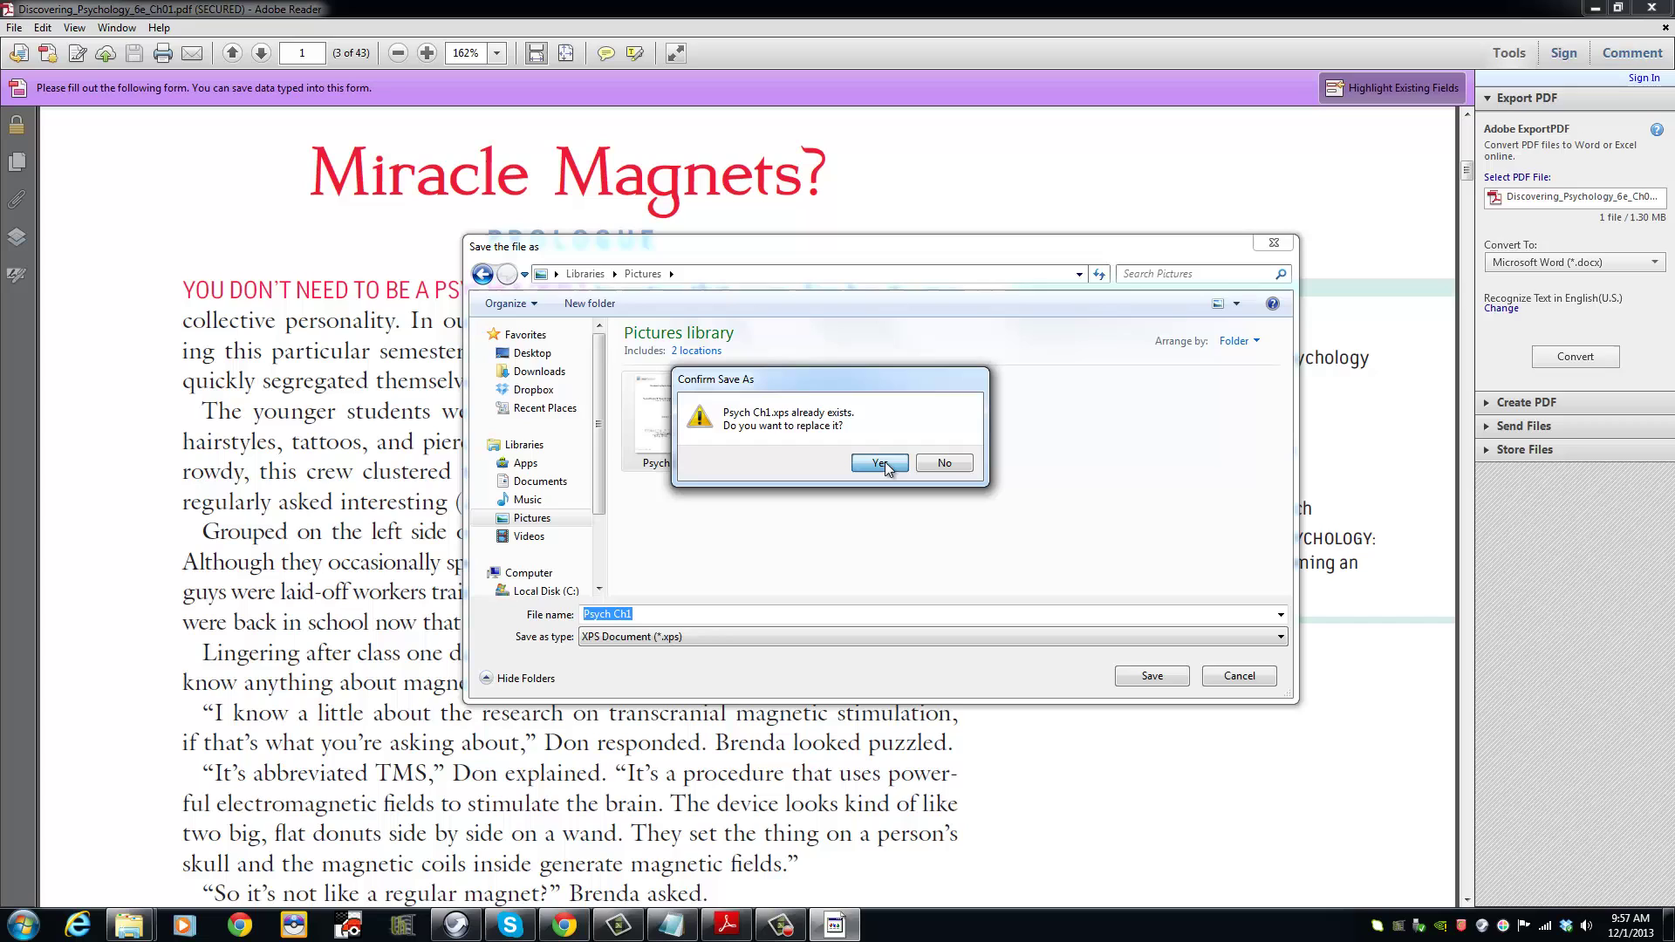
{"action": "left_click", "coordinate": [885, 464]}
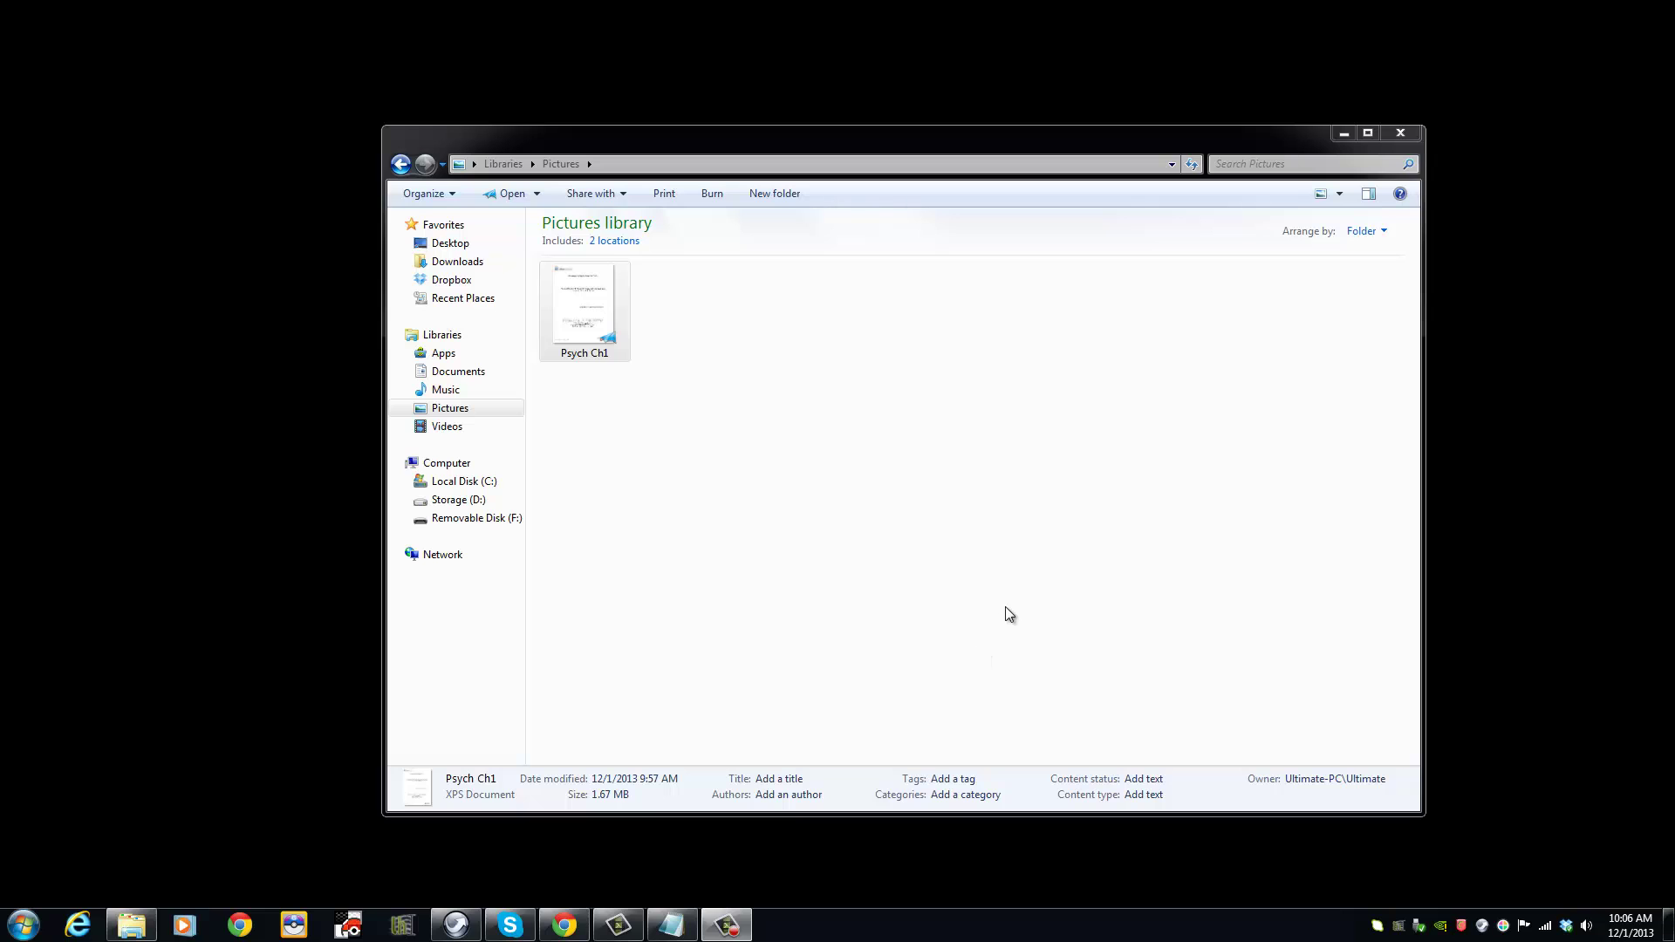
- Open Psych Ch1.xps from the Pictures library in XPS Viewer
{"action": "double_click", "coordinate": [590, 337]}
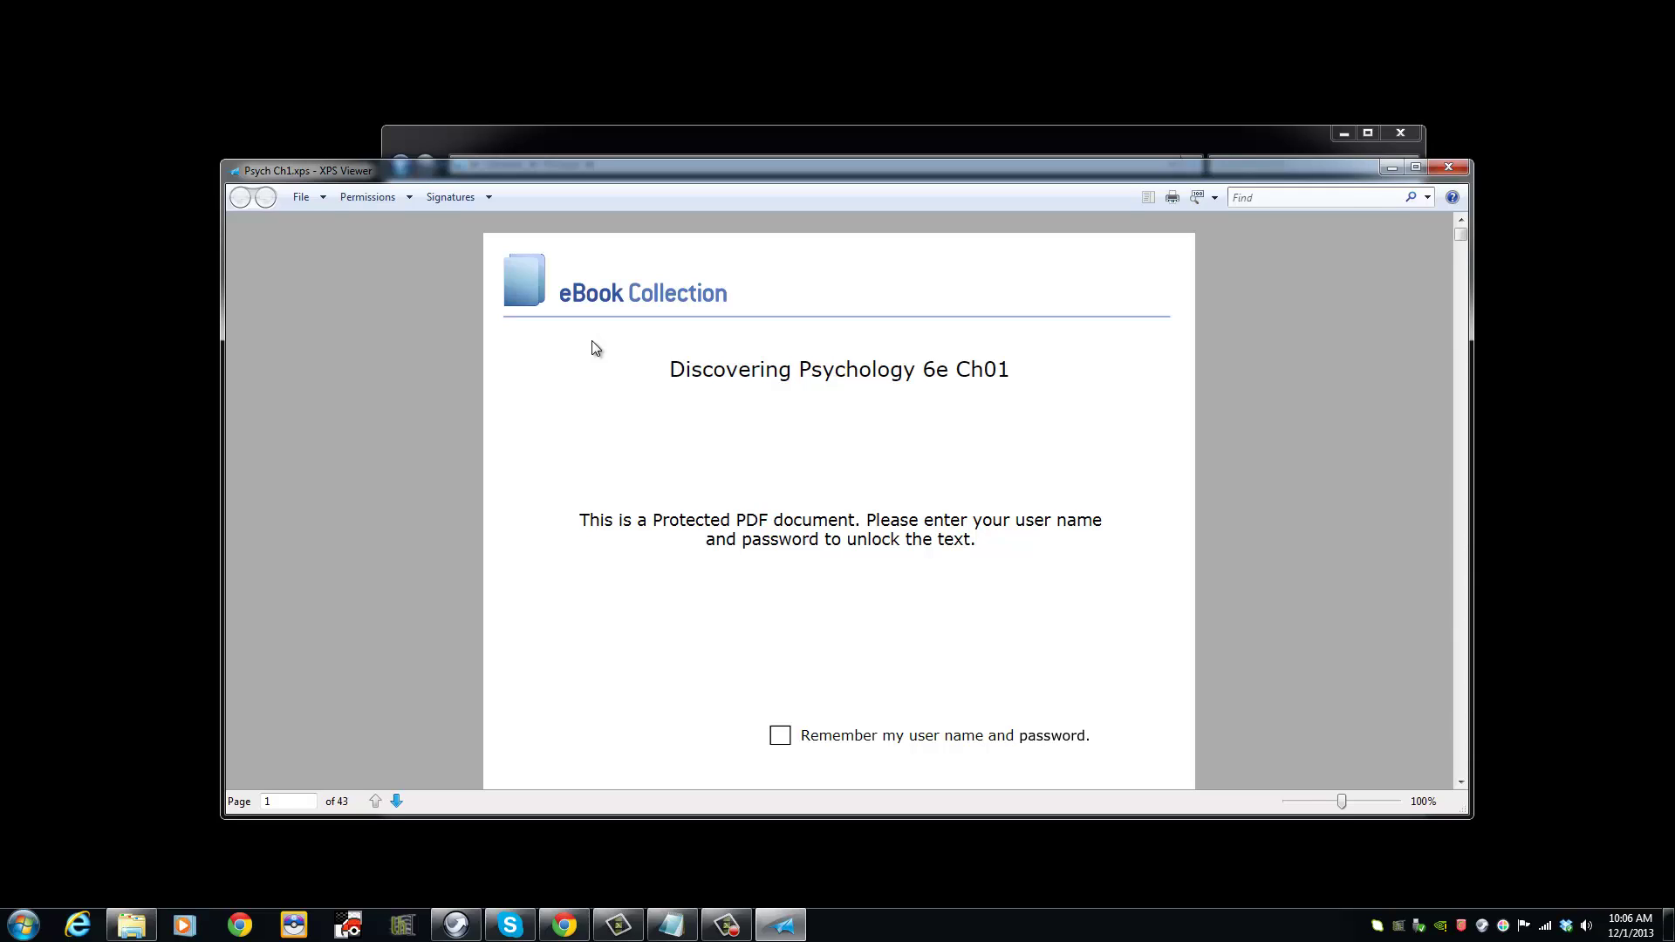
- Print the Psych Ch1 XPS document to the PDFCreator printer
{"action": "left_click", "coordinate": [1174, 200]}
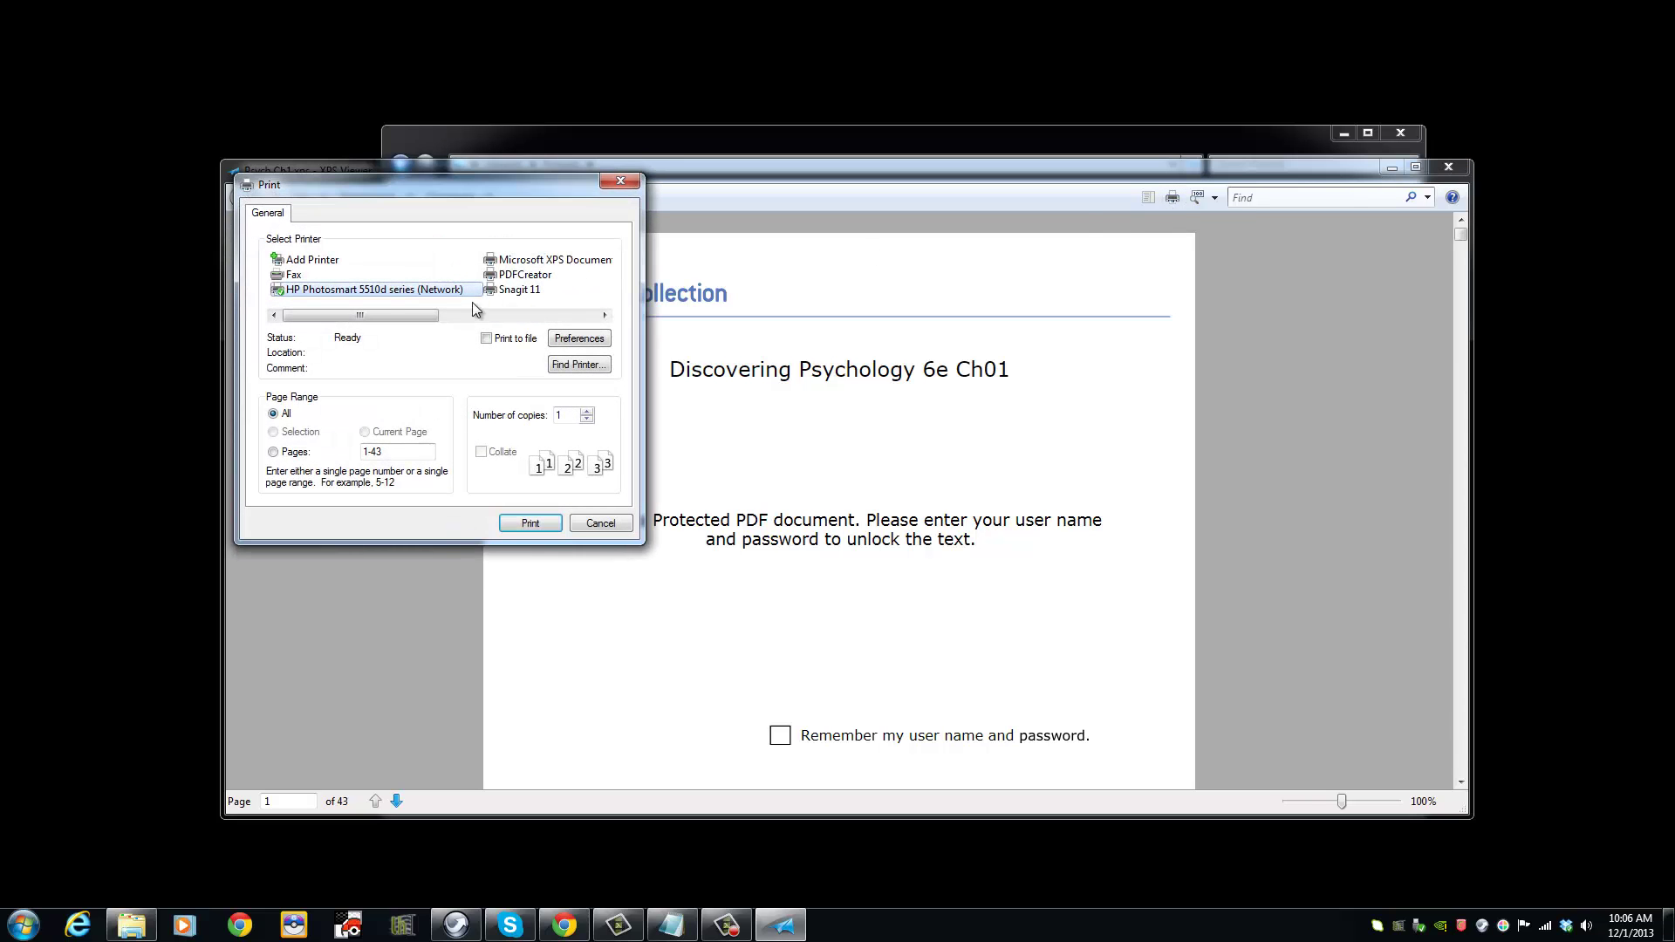
{"action": "scroll", "coordinate": [384, 314], "scroll_direction": "down", "scroll_amount": 3}
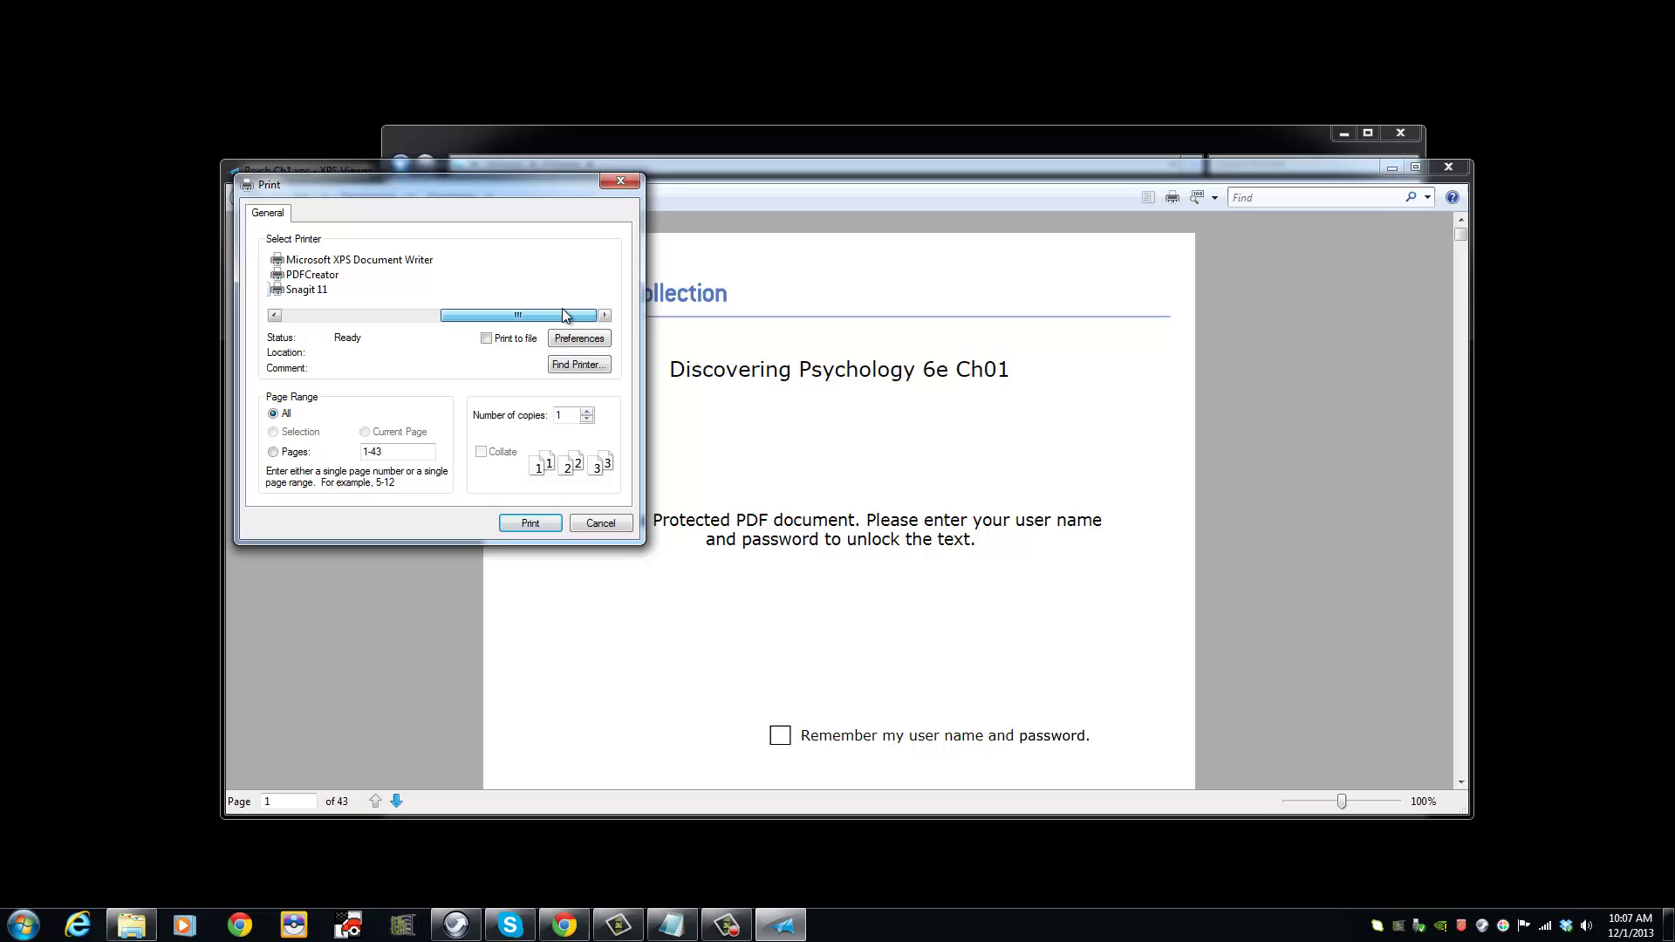
{"action": "left_click", "coordinate": [342, 275]}
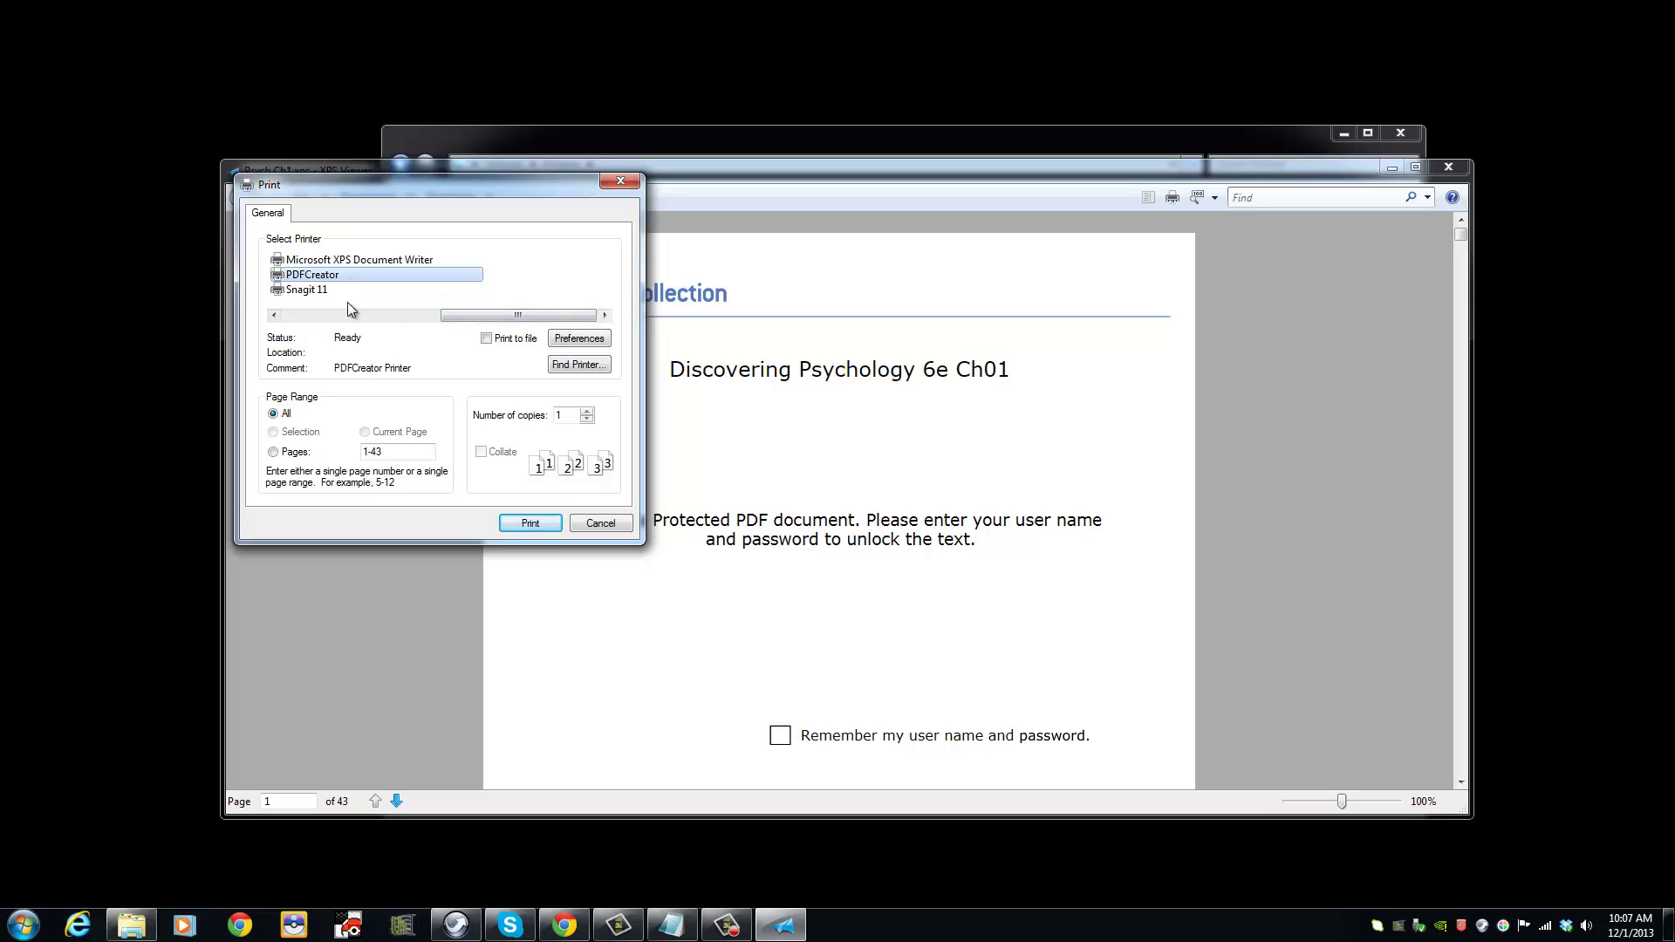
{"action": "left_click", "coordinate": [534, 524]}
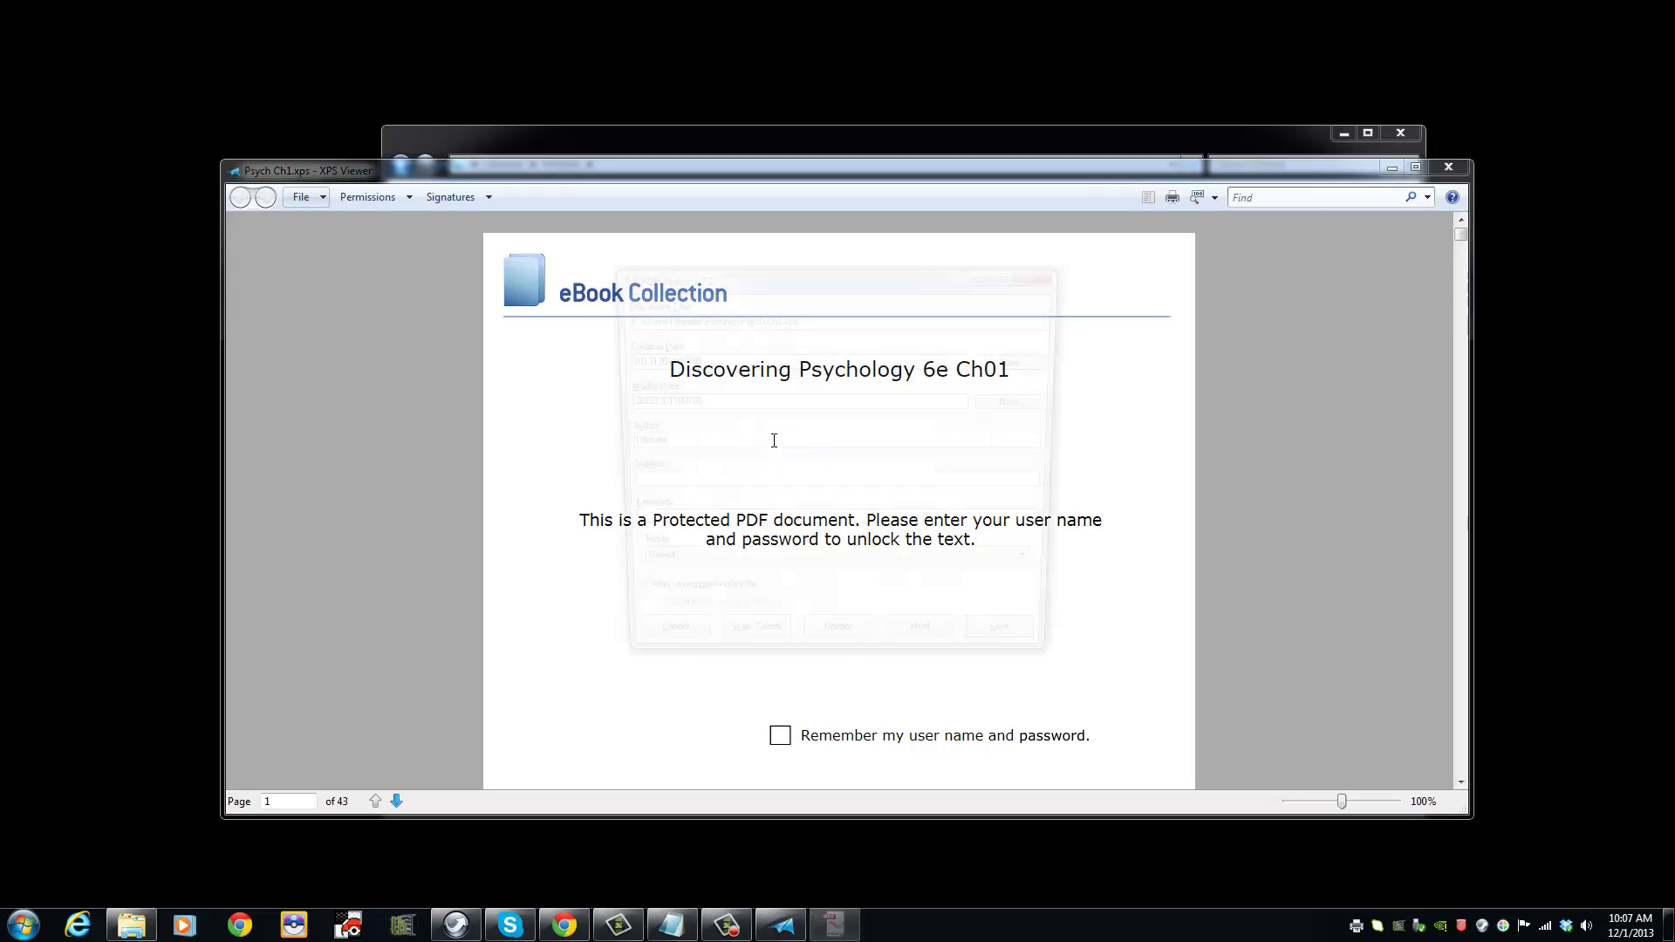
- Set the PDF subject to 'Psych Ch1' and save it as Psych Ch1 in Phoenix
{"action": "left_click", "coordinate": [683, 491]}
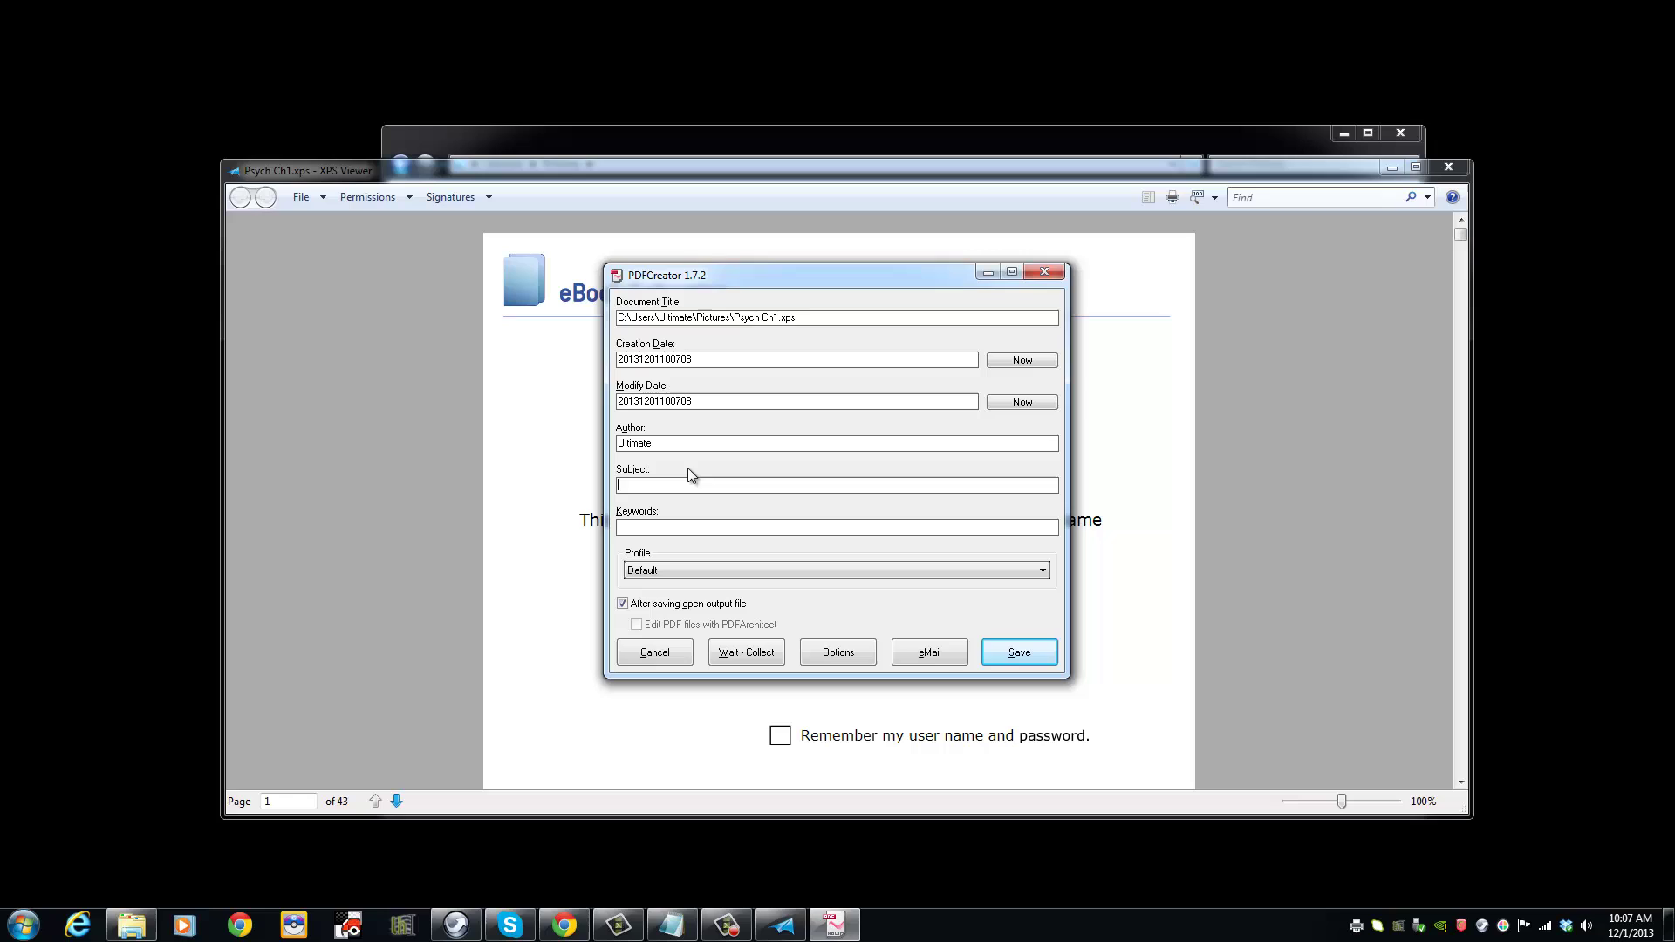
{"action": "type", "text": "Psych Ch1"}
{"action": "left_click", "coordinate": [1020, 652]}
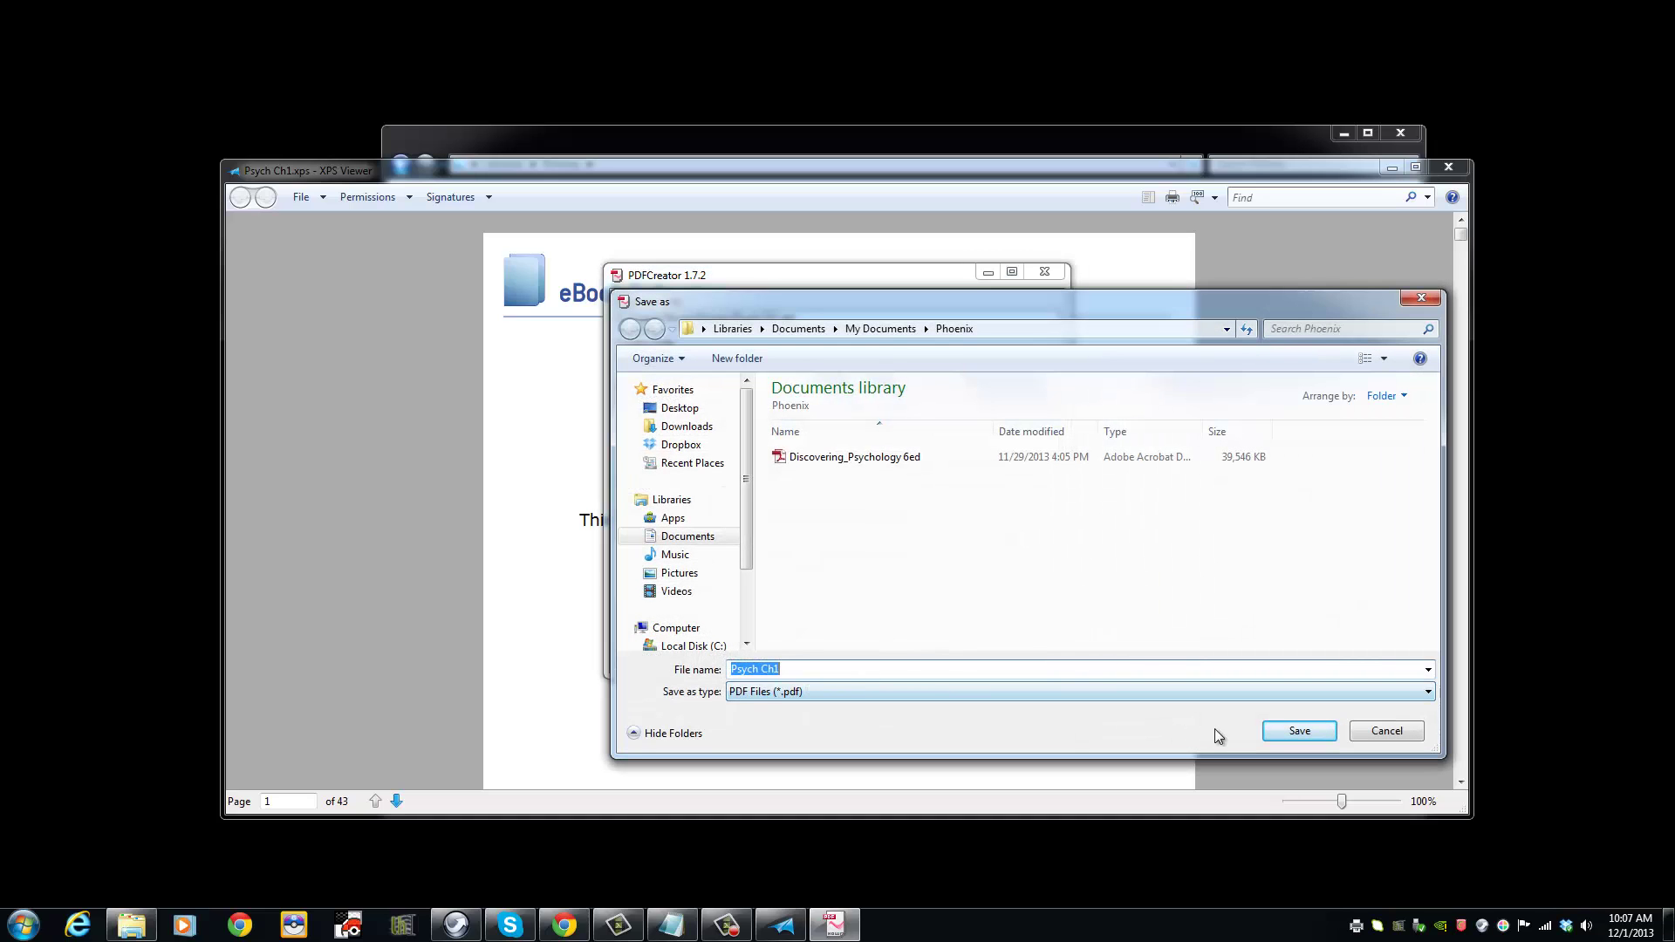
{"action": "left_click", "coordinate": [1313, 742]}
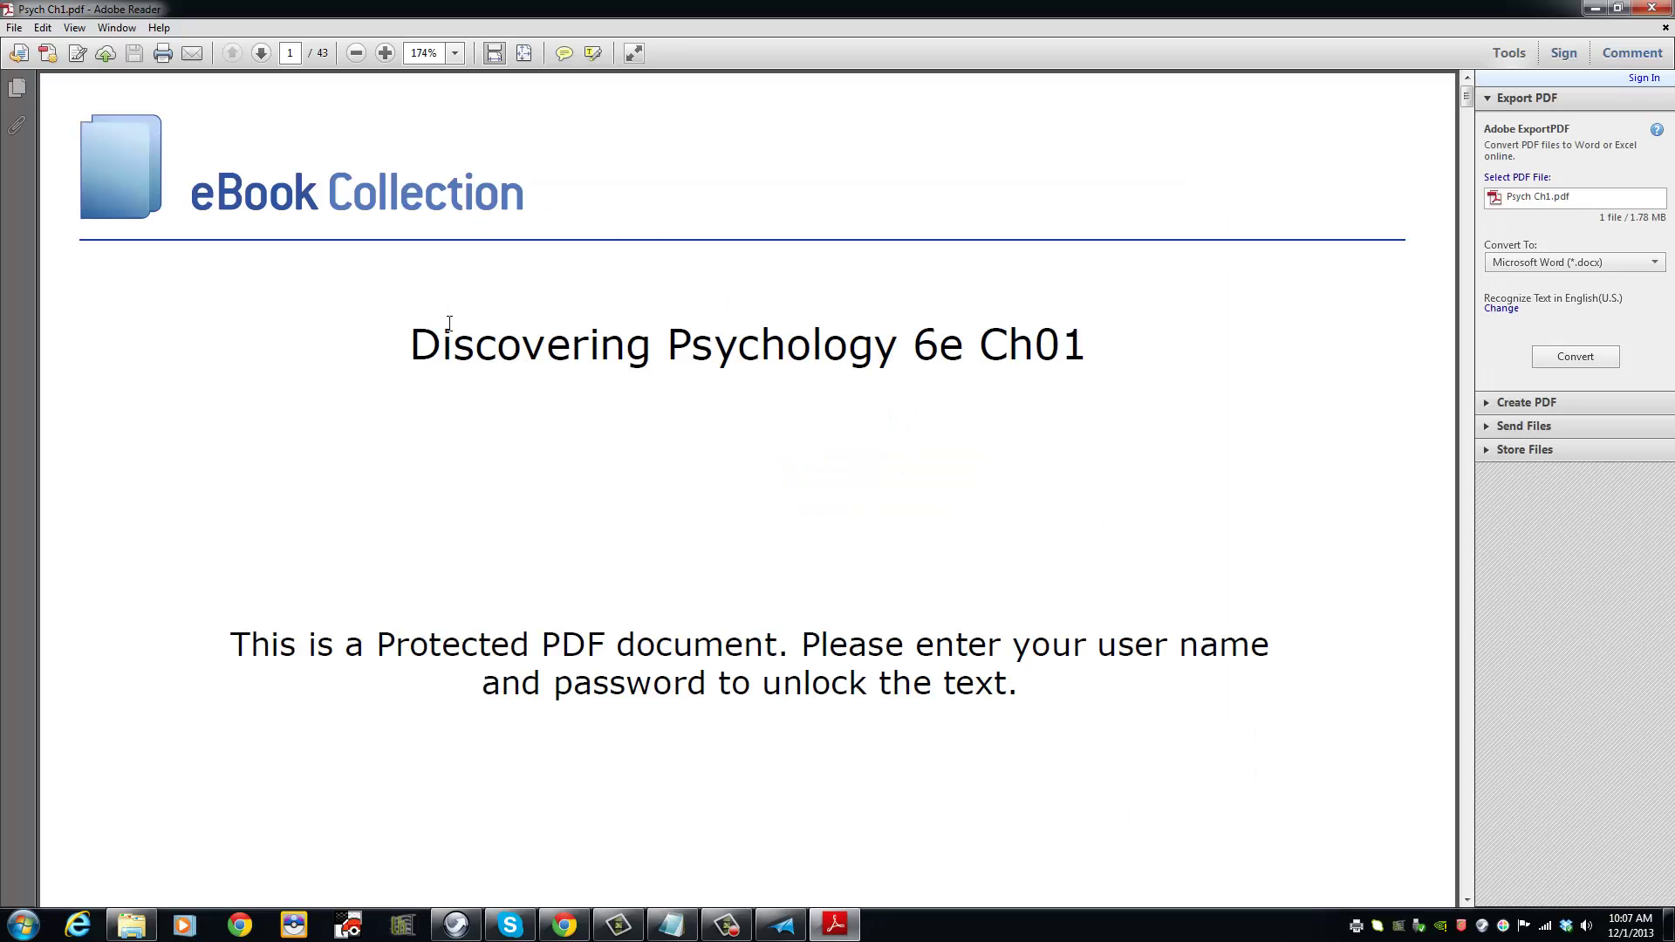
- Check that the Psych Ch1 chapter text is selectable, then put away the Pictures window
{"action": "left_click", "coordinate": [559, 349]}
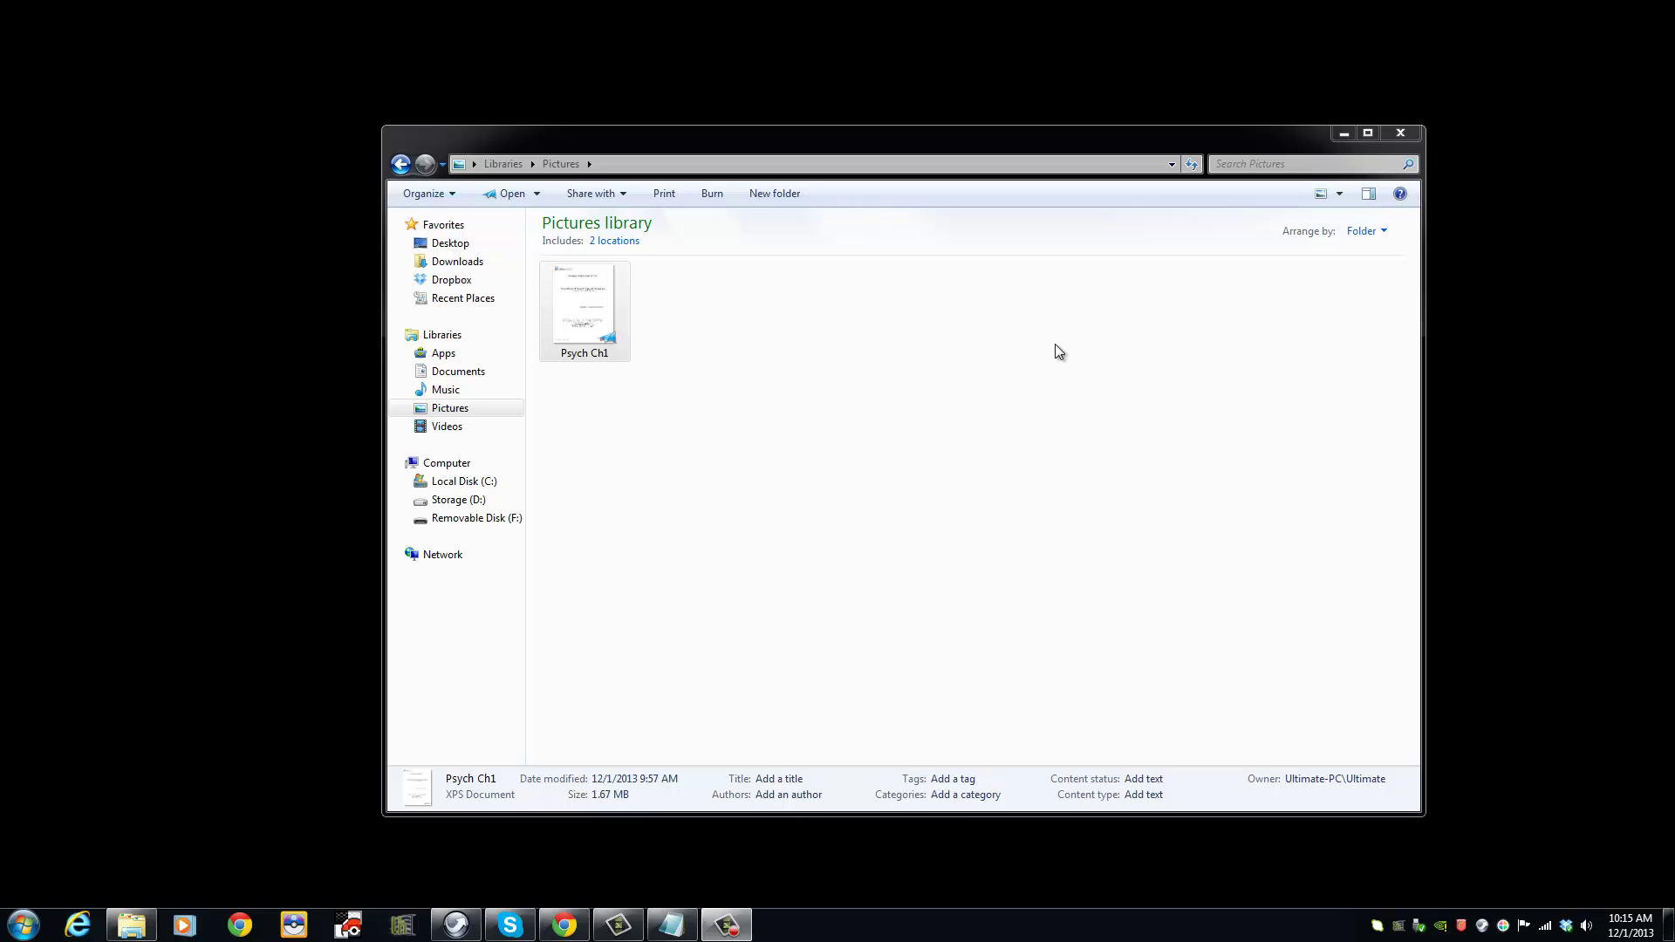
{"action": "left_click", "coordinate": [1337, 132]}
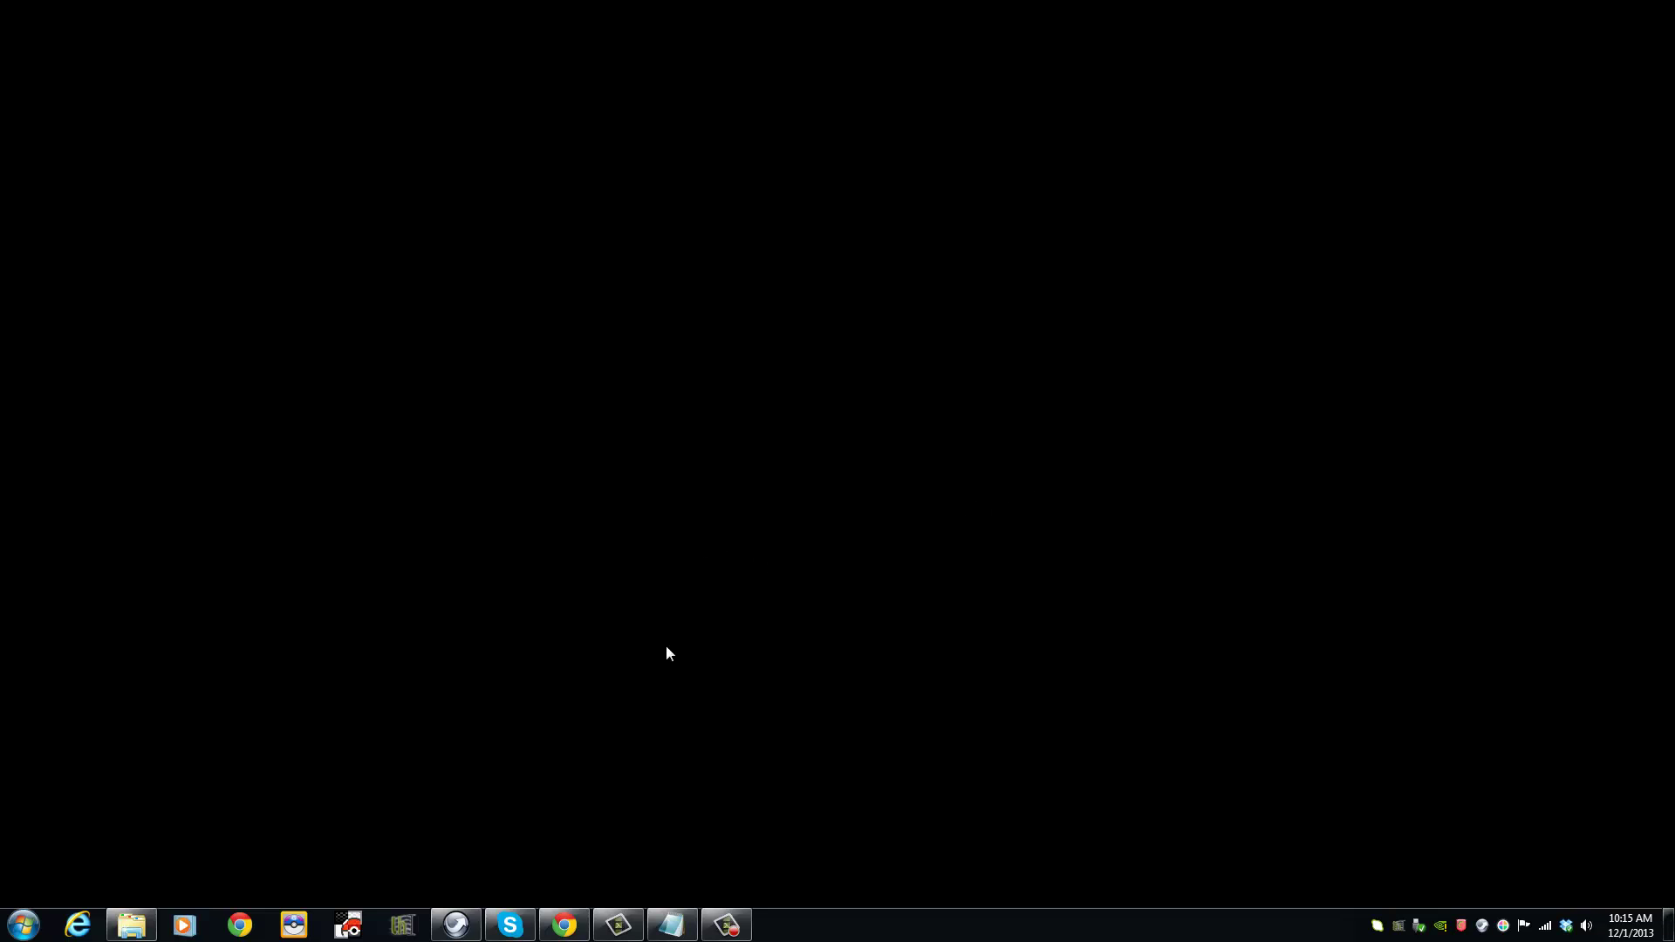
- Restore Chrome, open Psych Ch1.xps in the Drive viewer and bring up its print preview
{"action": "left_click", "coordinate": [563, 924]}
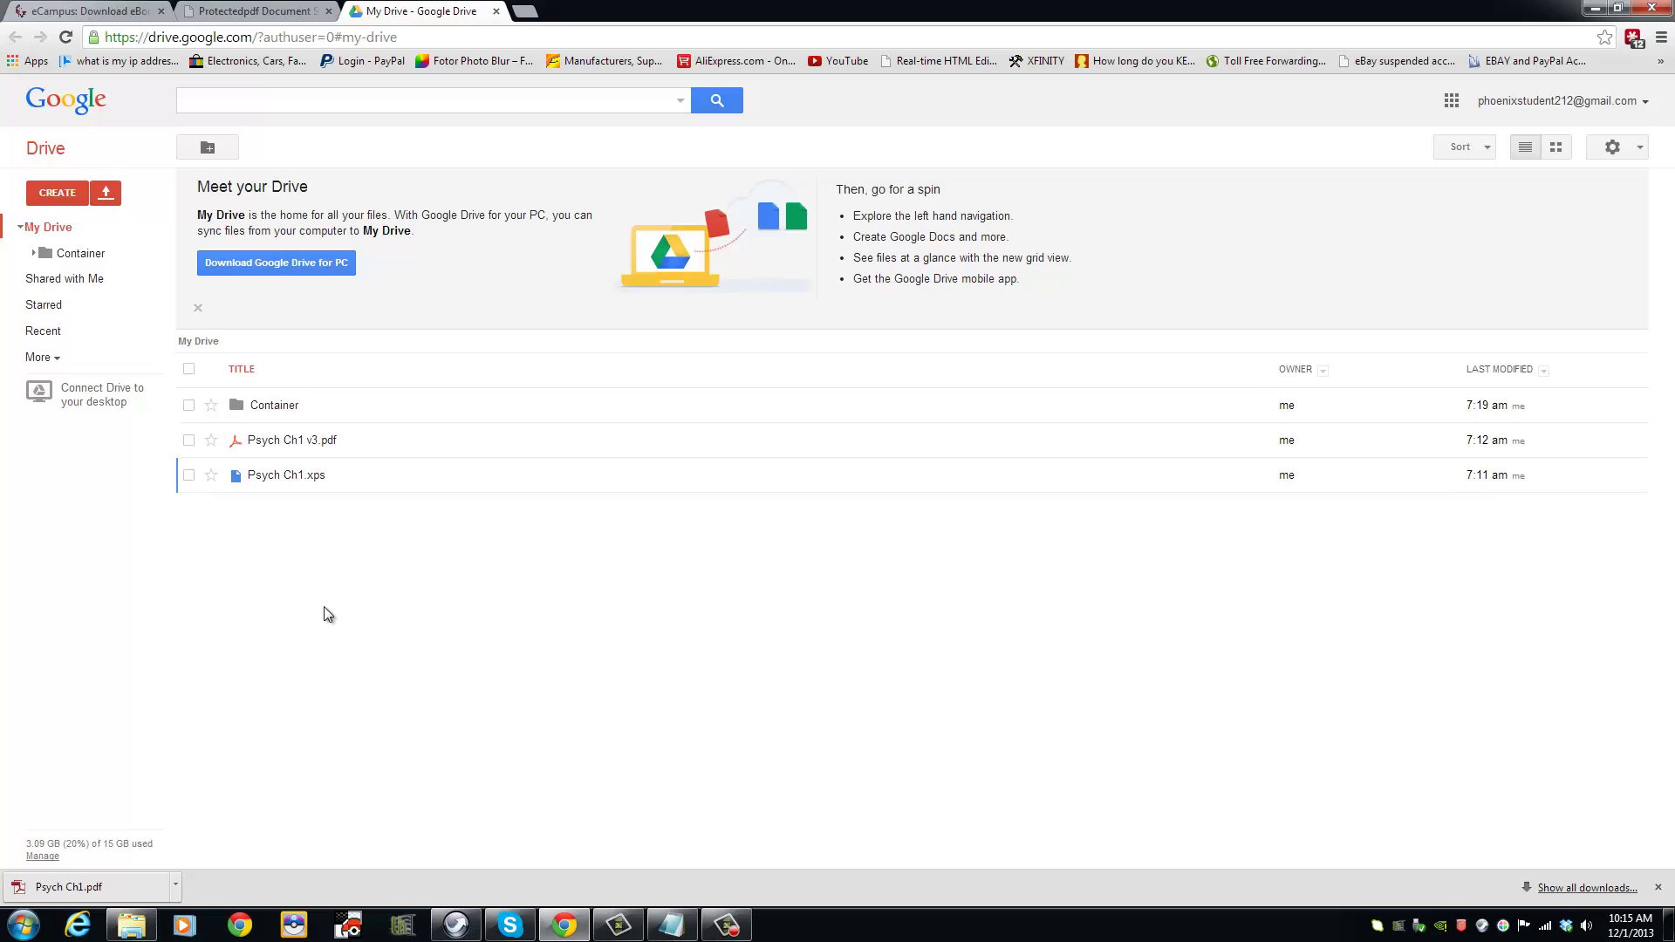
{"action": "left_click", "coordinate": [297, 479]}
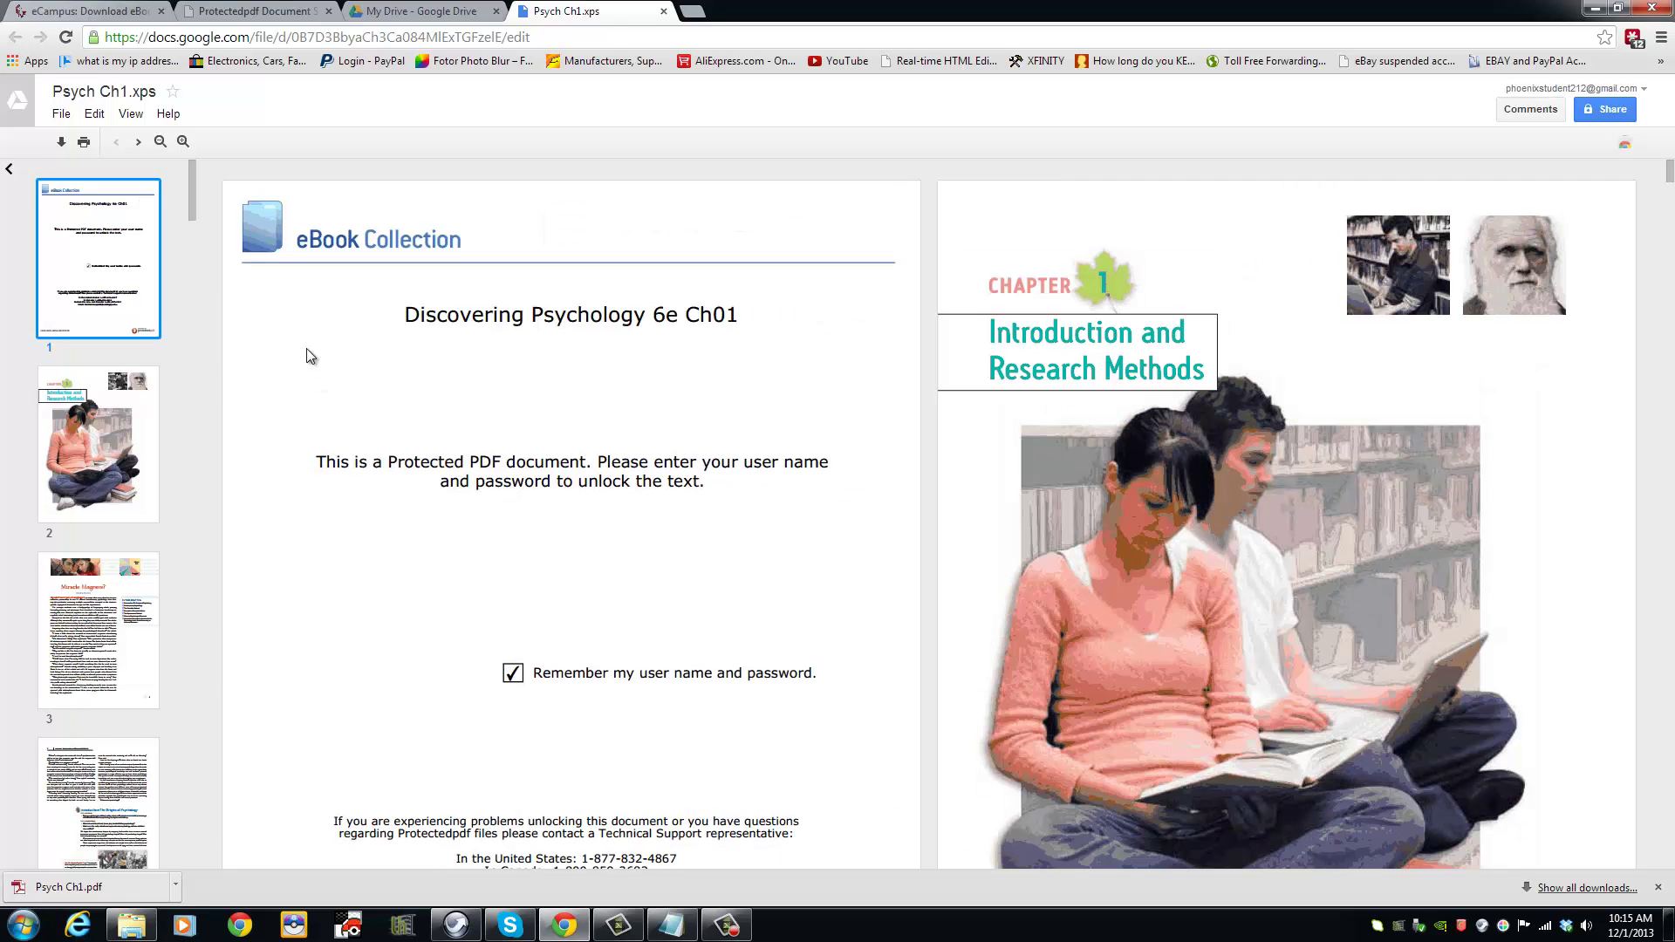
{"action": "left_click", "coordinate": [85, 143]}
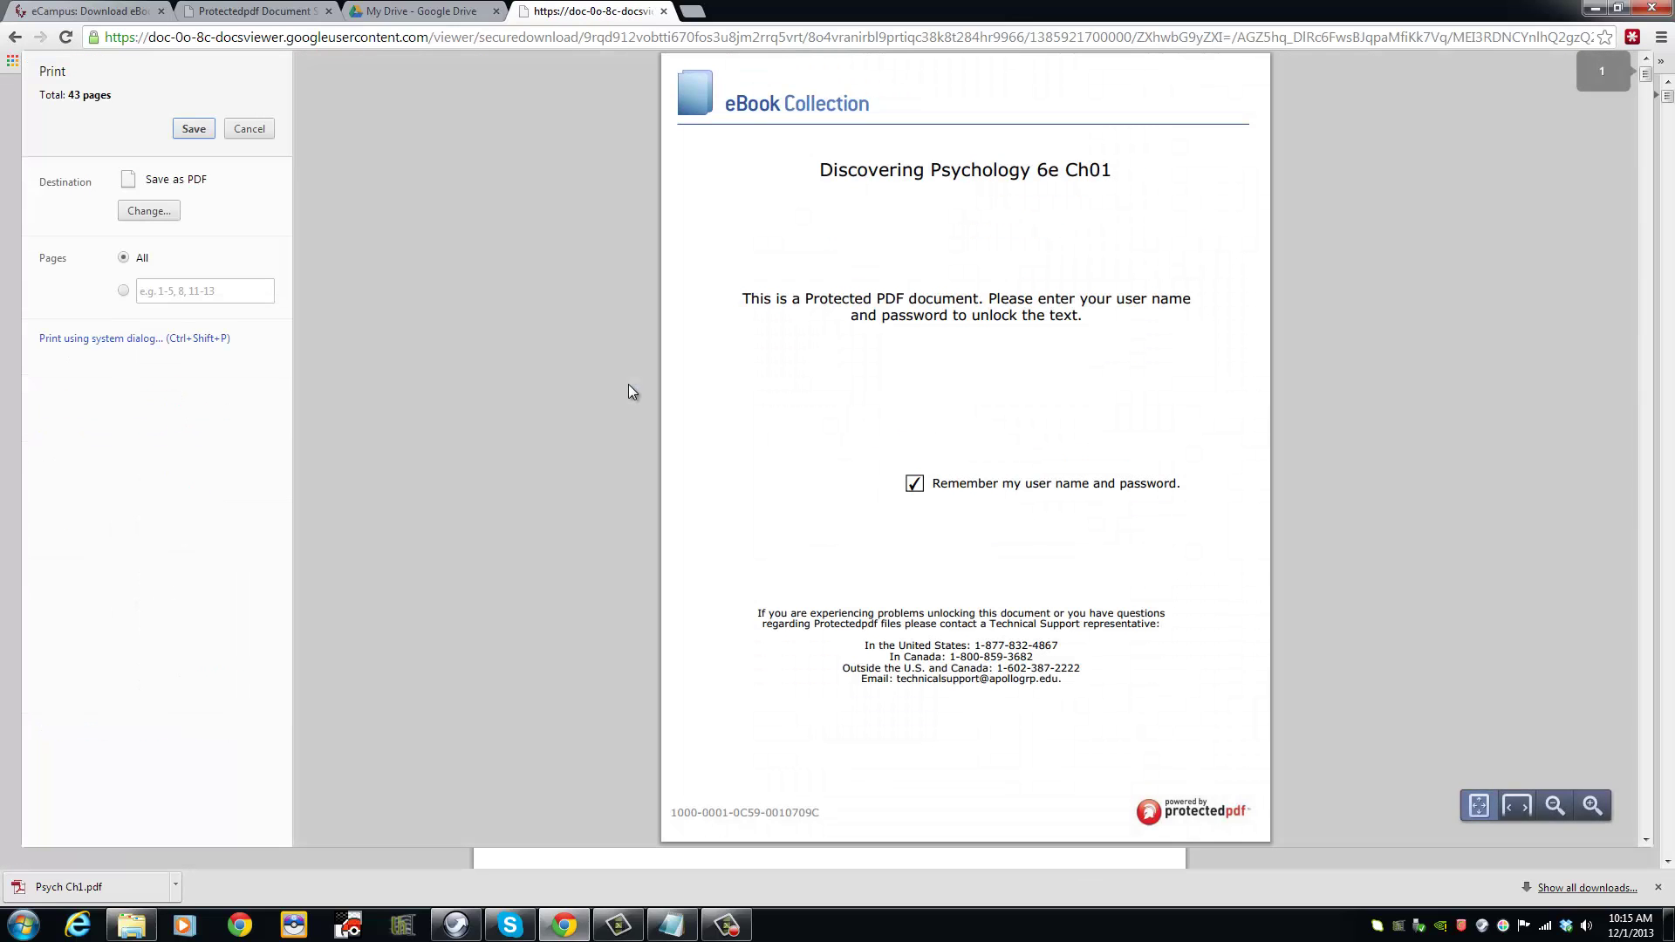
- Save to the Phoenix folder and dismiss the path-too-long error caused by the long name
{"action": "left_click", "coordinate": [187, 131]}
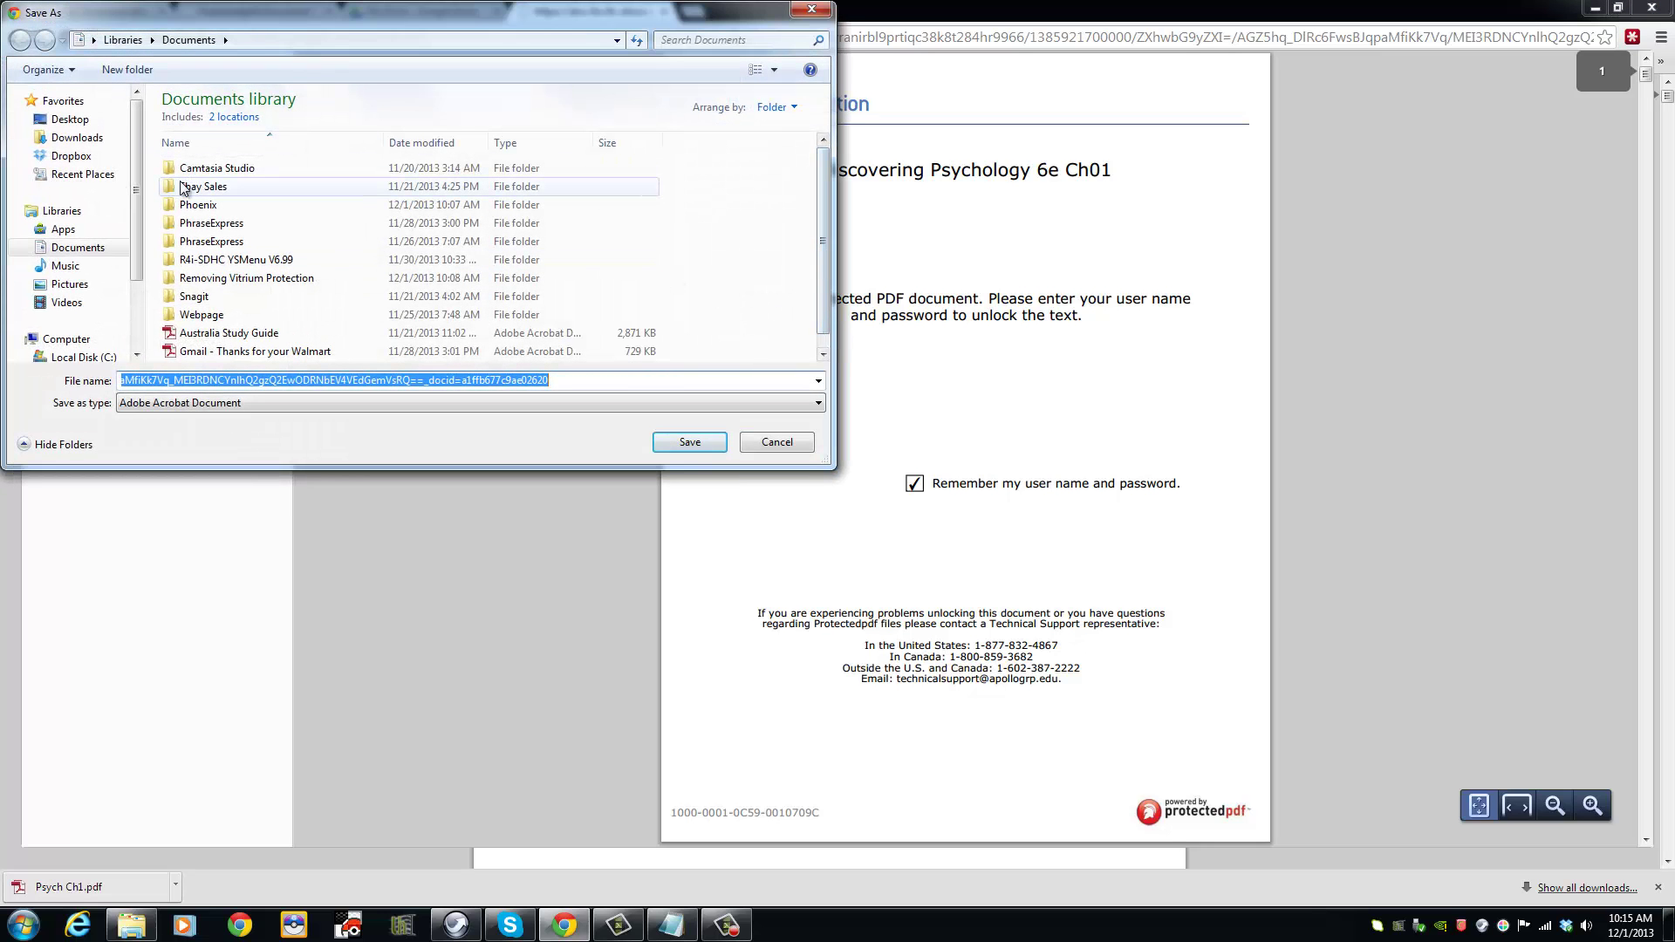
{"action": "double_click", "coordinate": [193, 206]}
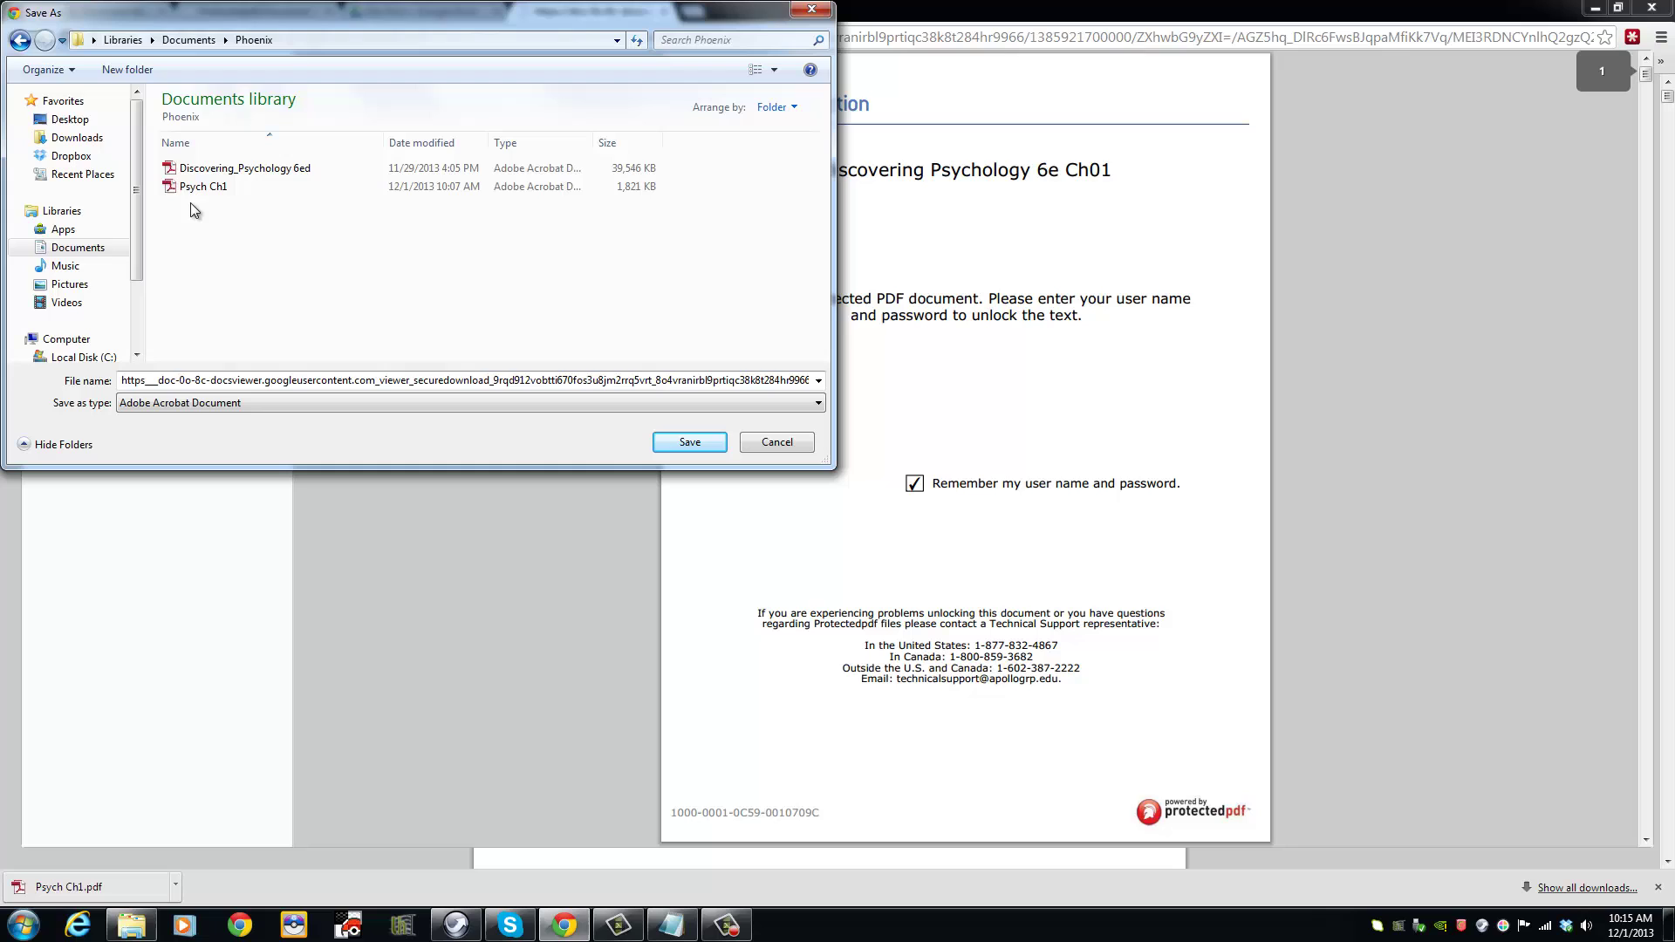
{"action": "double_click", "coordinate": [264, 384]}
{"action": "left_click", "coordinate": [668, 445]}
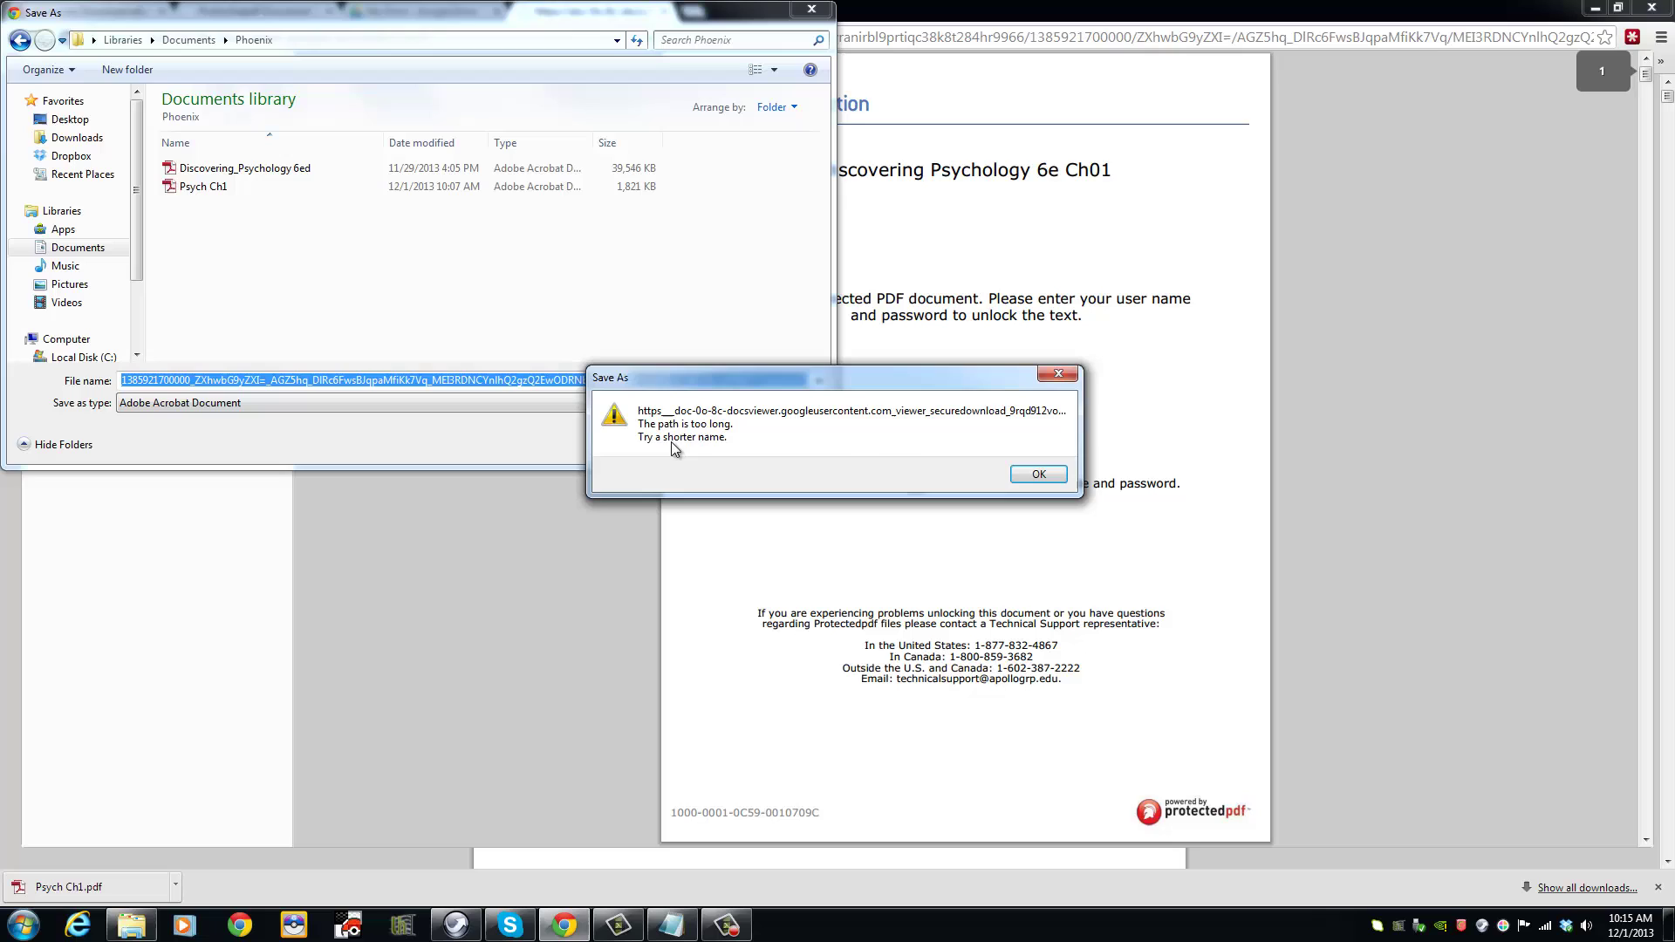
{"action": "left_click", "coordinate": [1044, 470]}
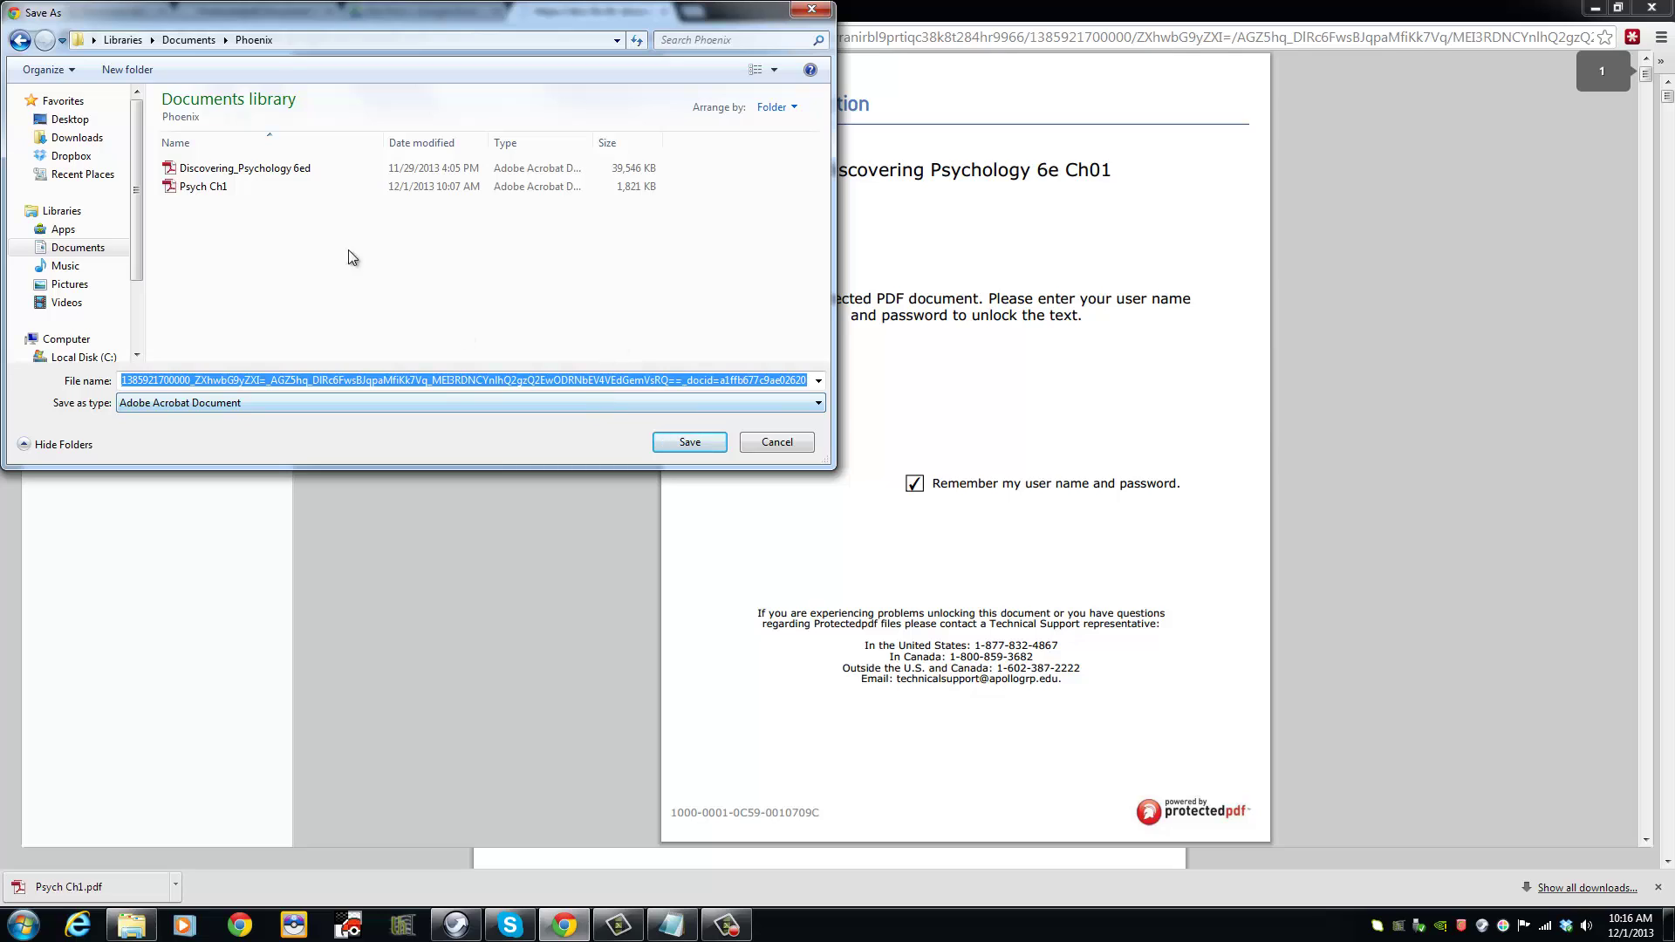
- Name the PDF 'Psych Ch1 v2' and save it in Phoenix
{"action": "left_click", "coordinate": [301, 186]}
{"action": "left_click", "coordinate": [212, 383]}
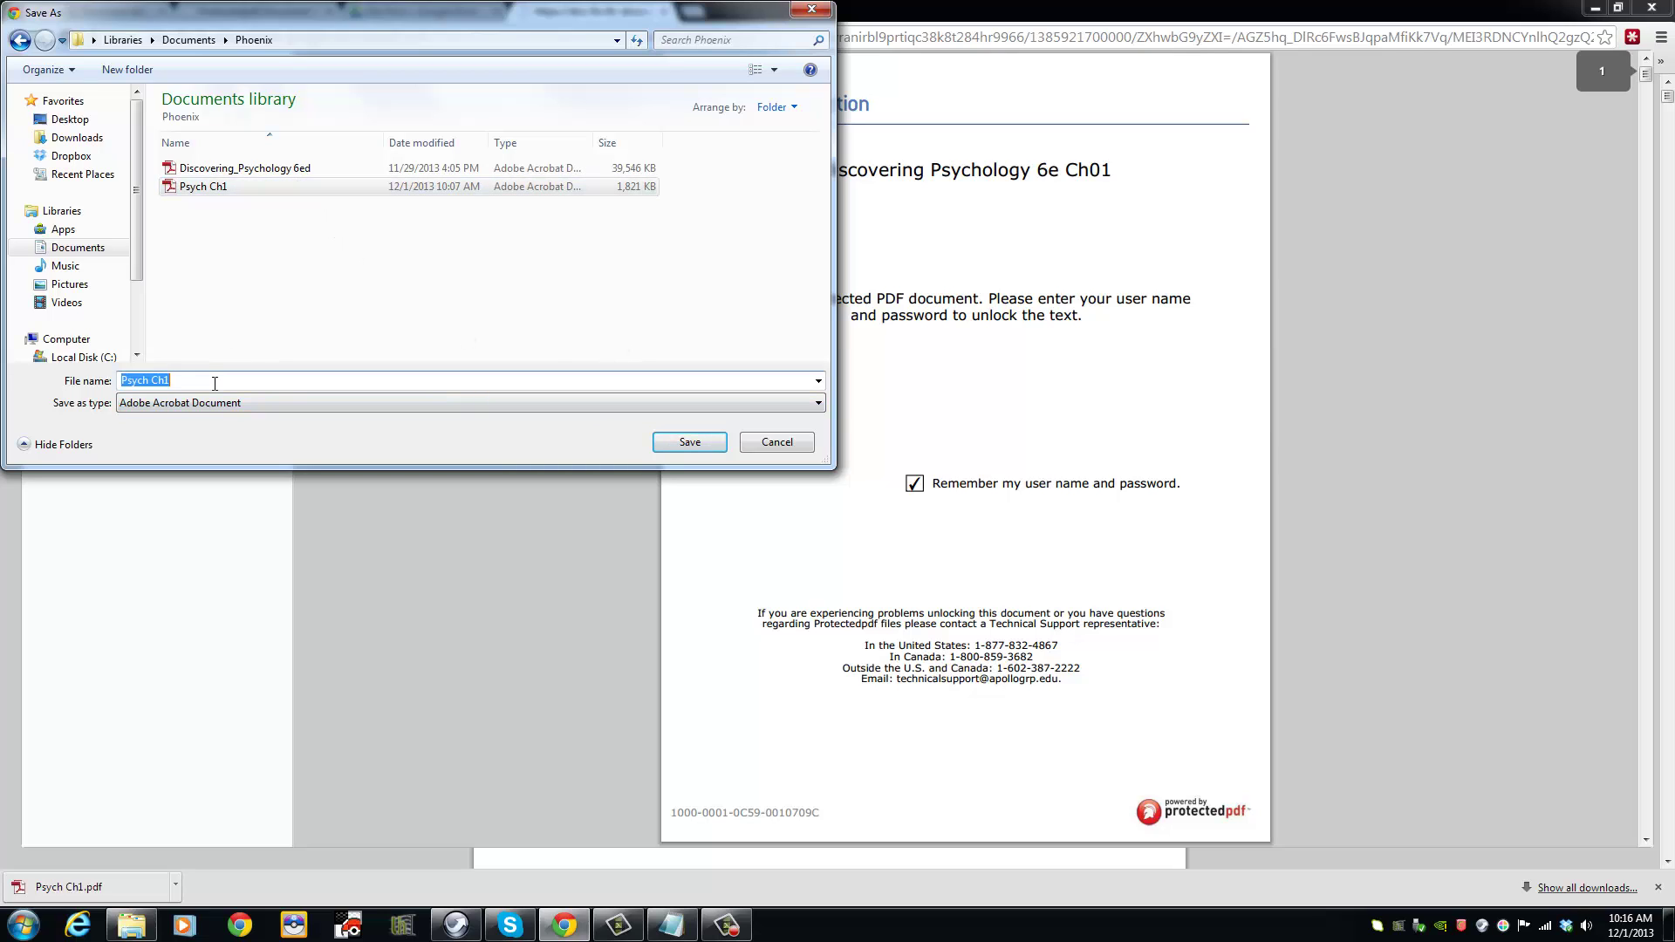
{"action": "left_click", "coordinate": [218, 383]}
{"action": "type", "text": "v2"}
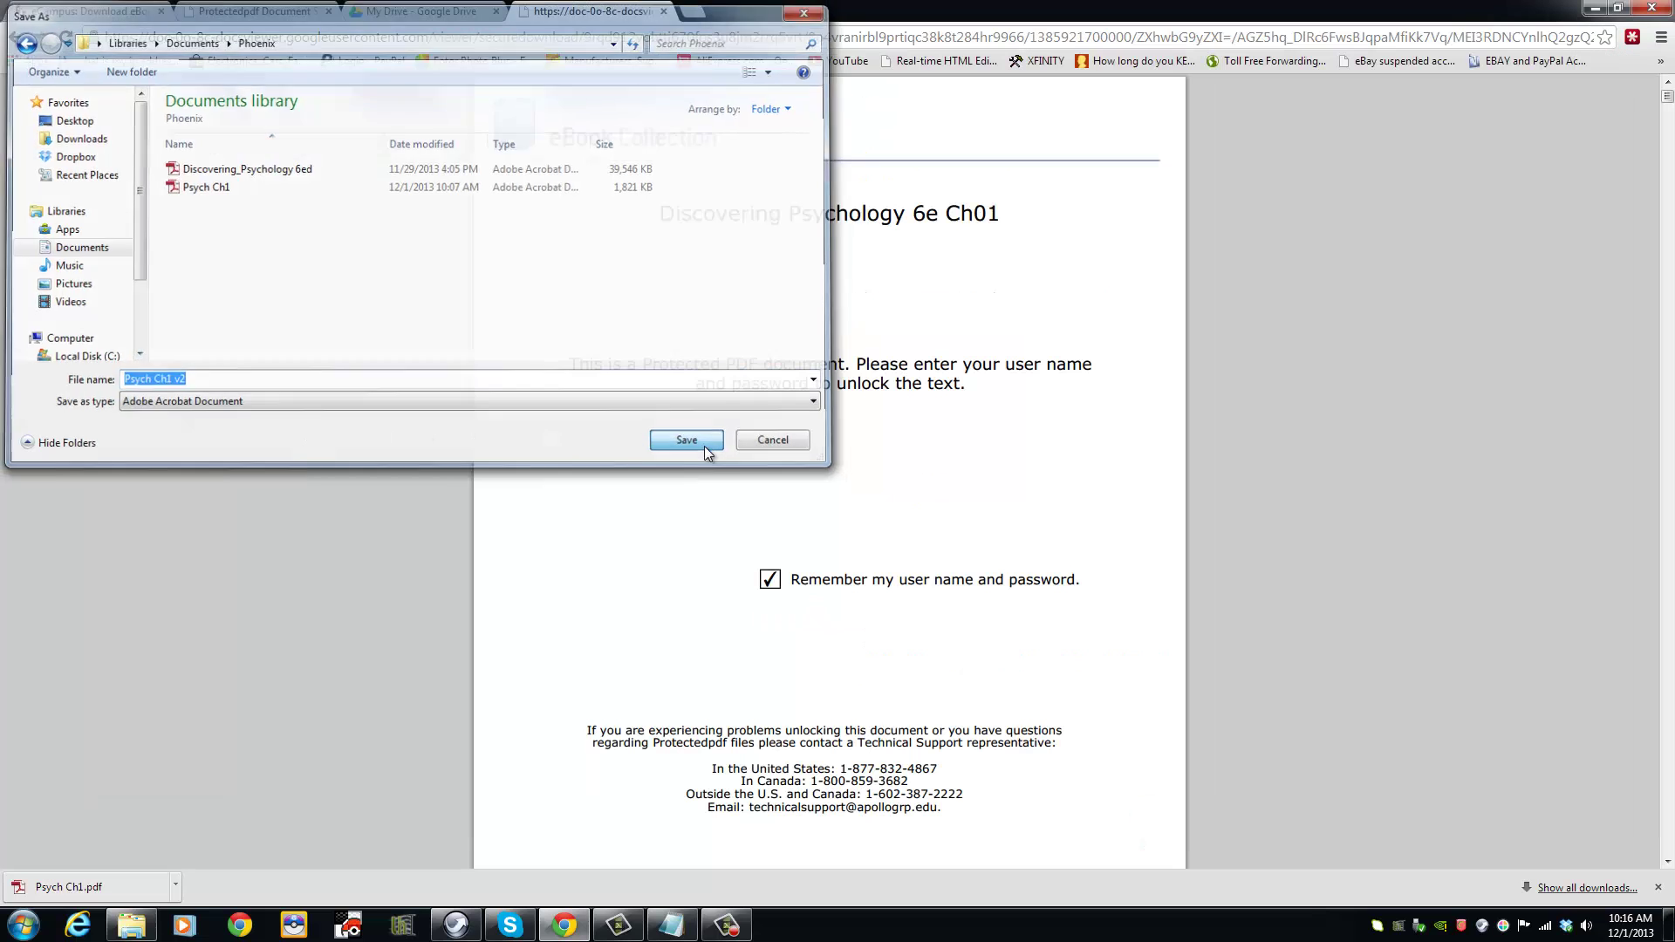
{"action": "left_click", "coordinate": [704, 447]}
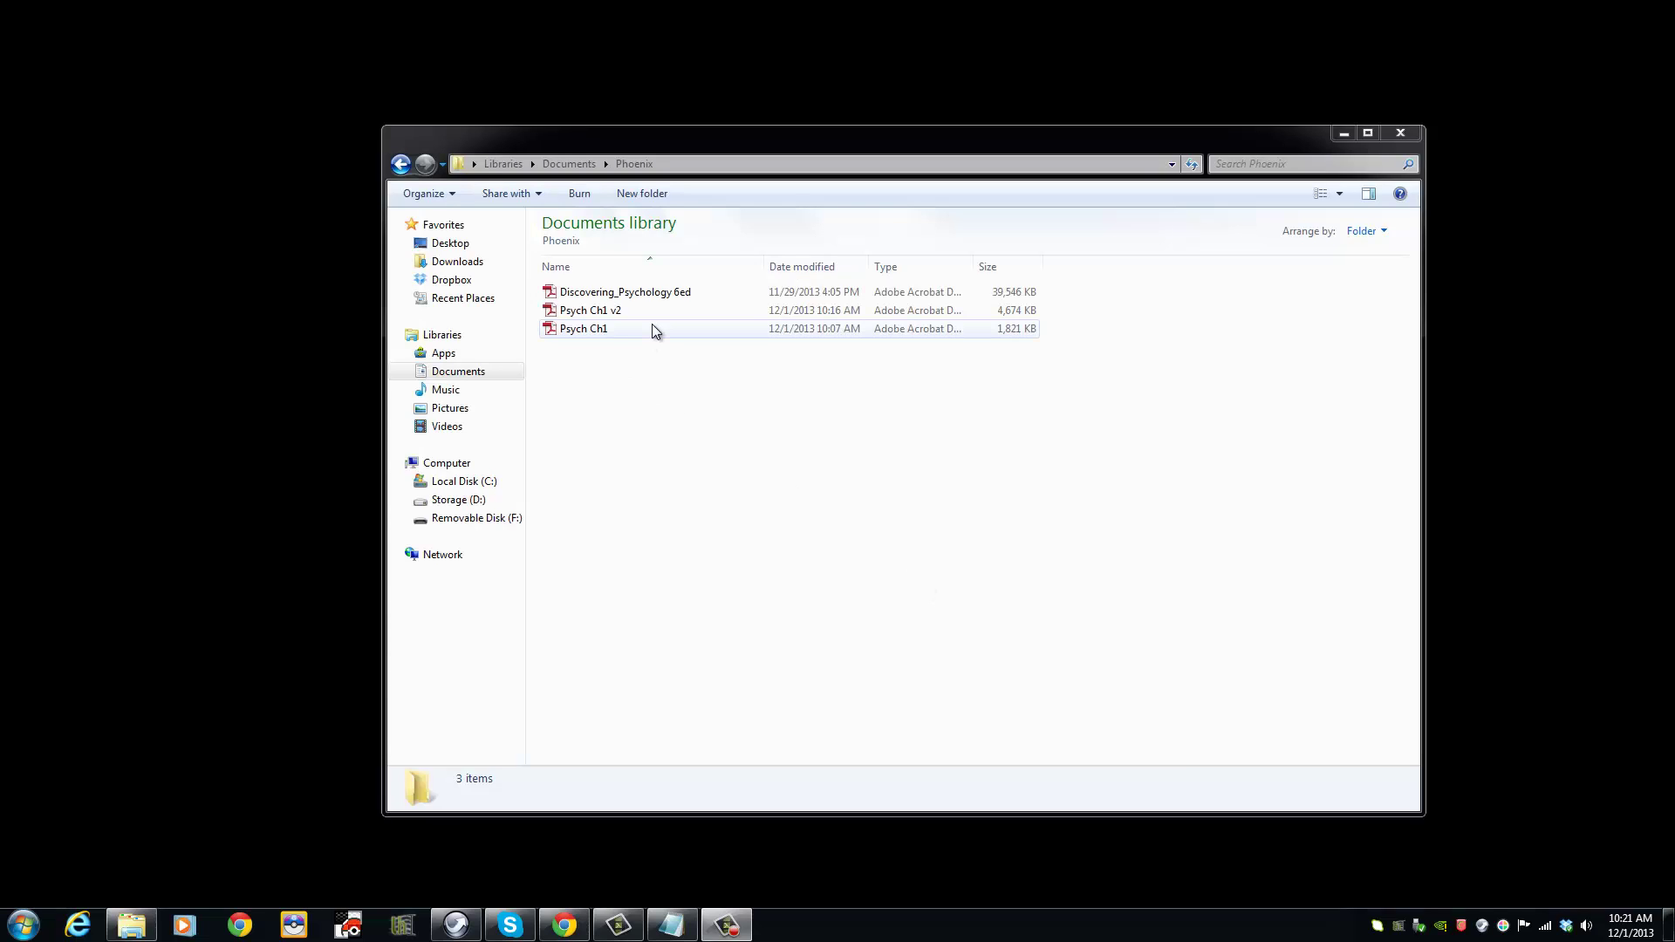
- Open Psych Ch1.pdf in Adobe Reader and view its document properties security, showing No Security
{"action": "left_click", "coordinate": [654, 326]}
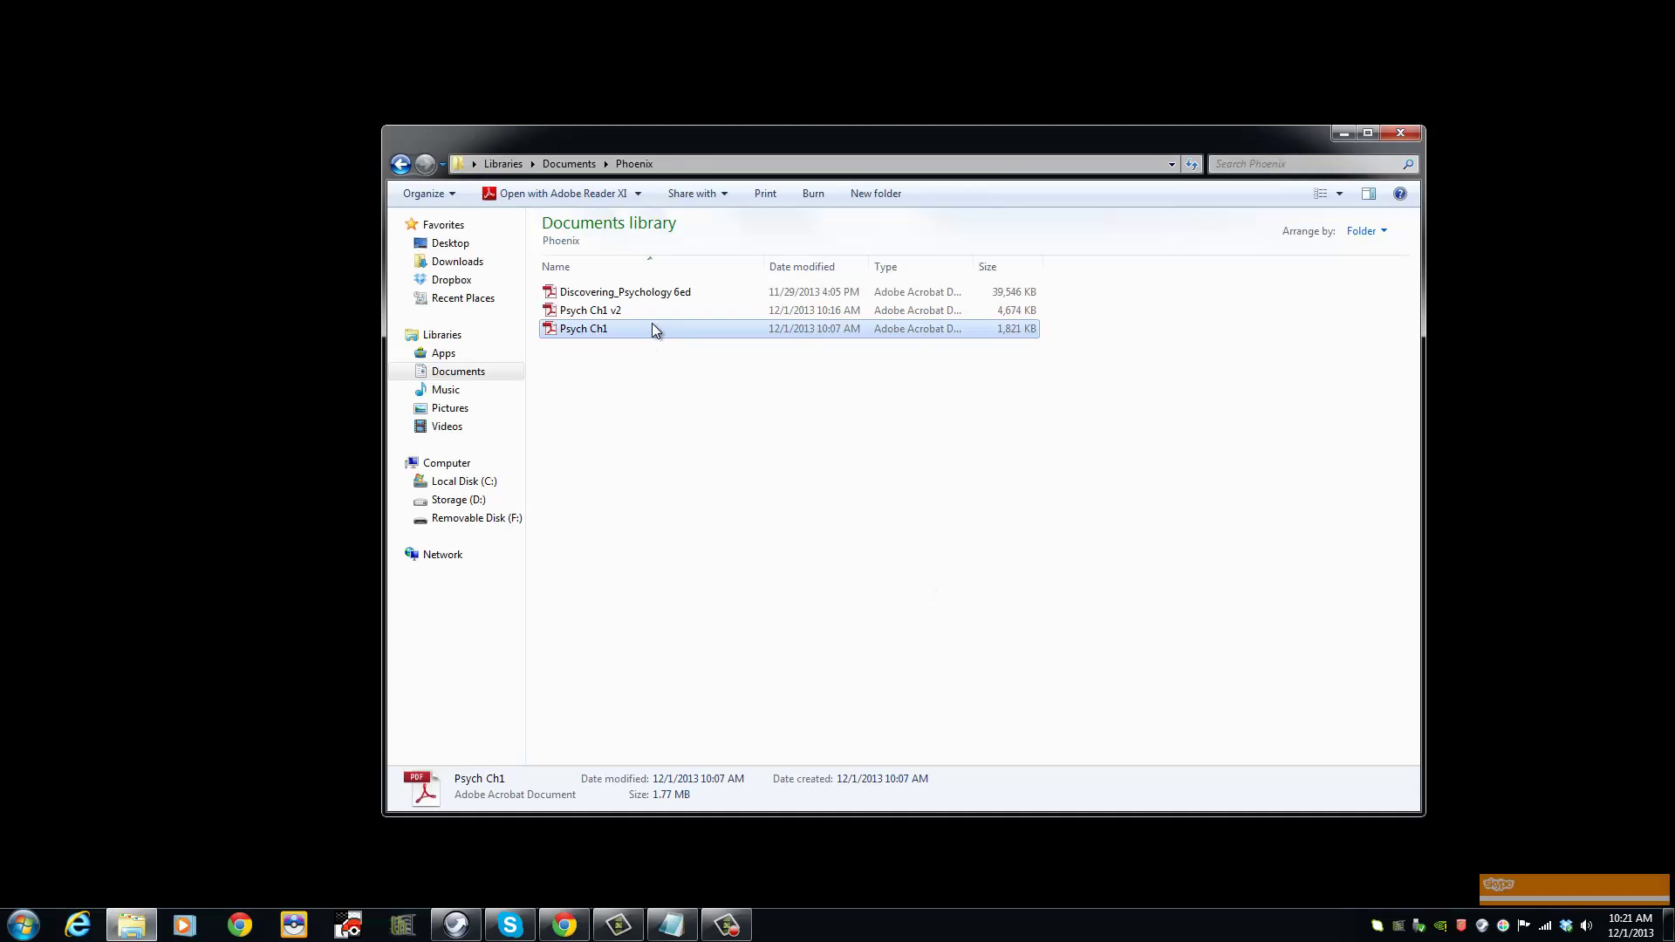
{"action": "double_click", "coordinate": [631, 328]}
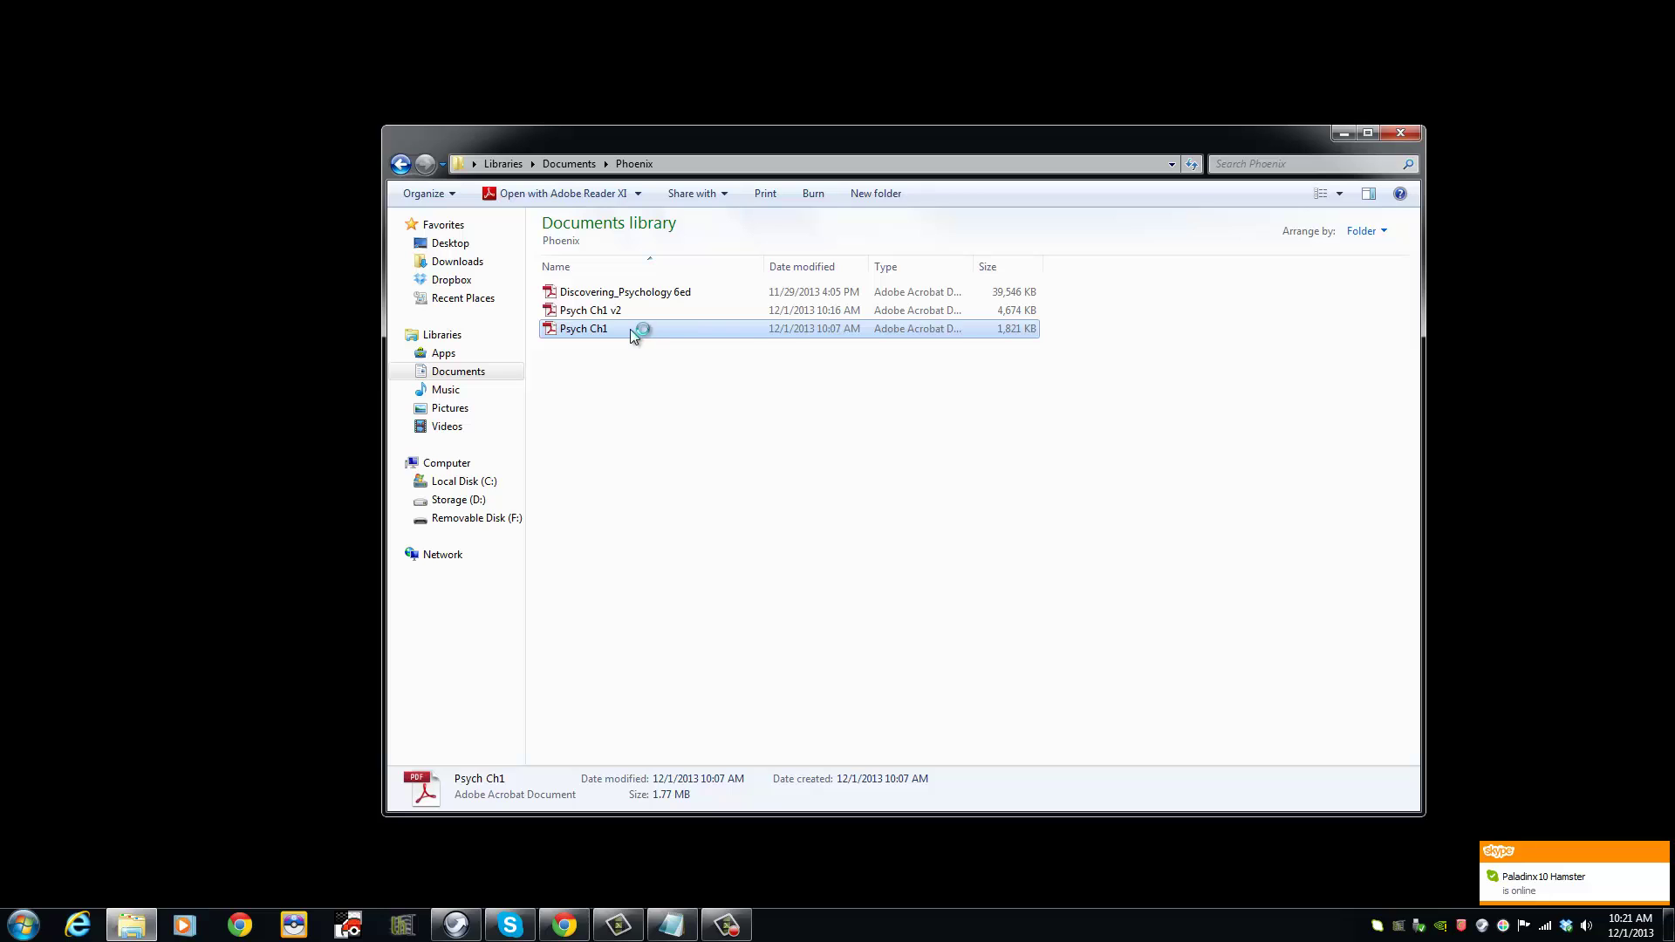
{"action": "left_click", "coordinate": [25, 27]}
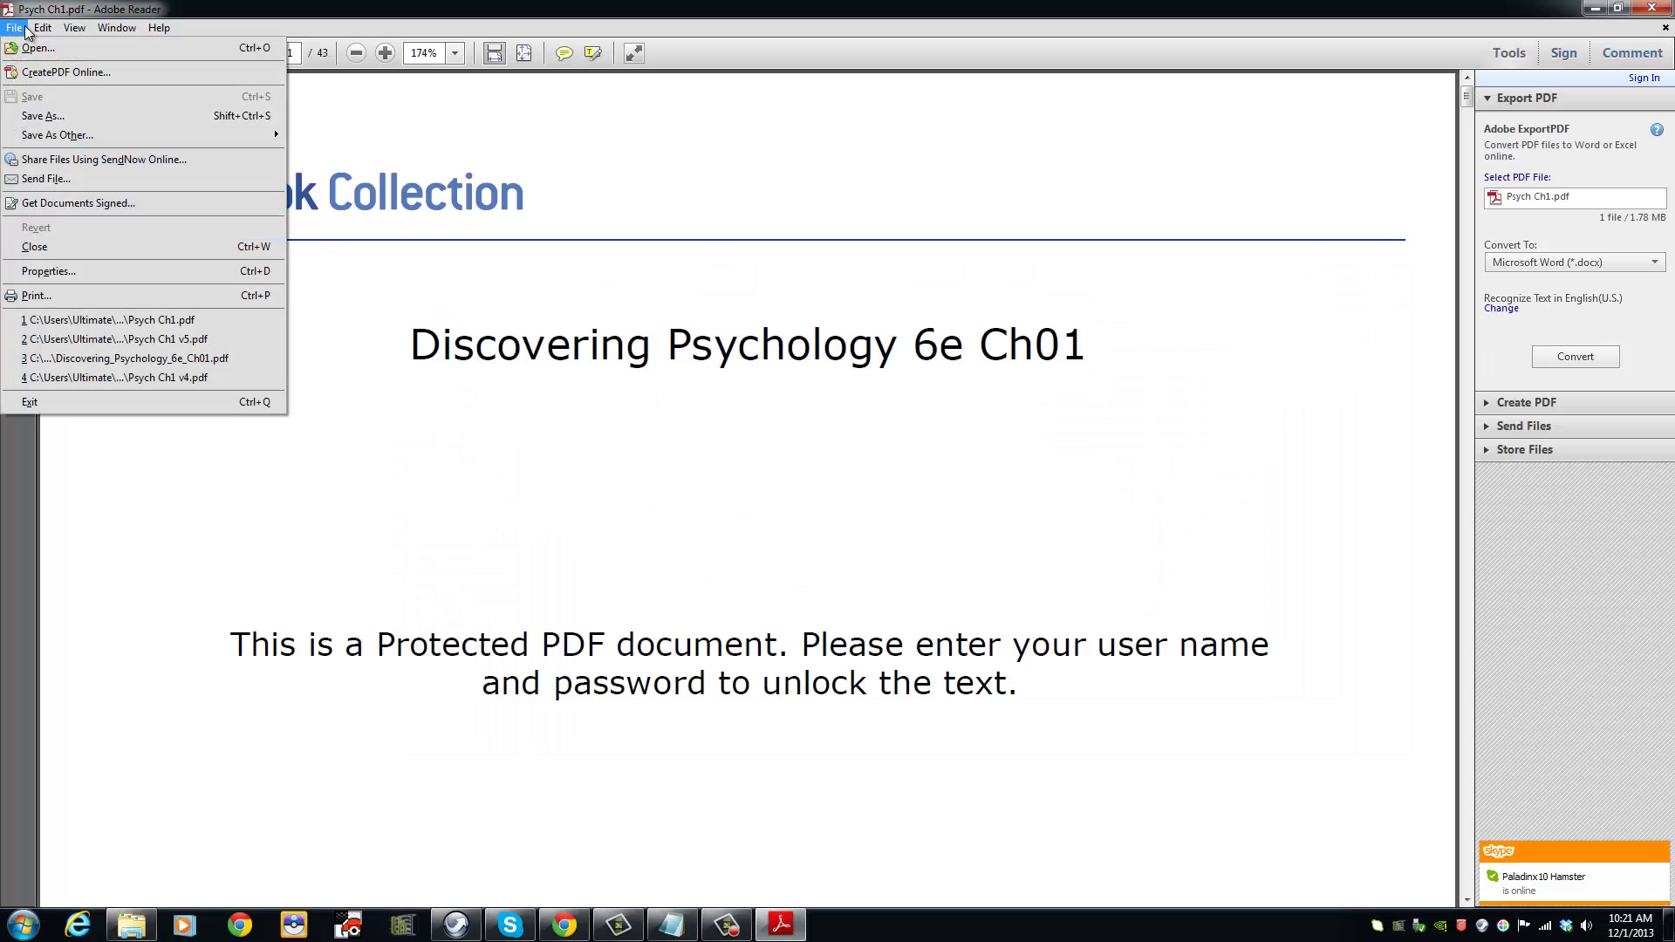
{"action": "left_click", "coordinate": [79, 274]}
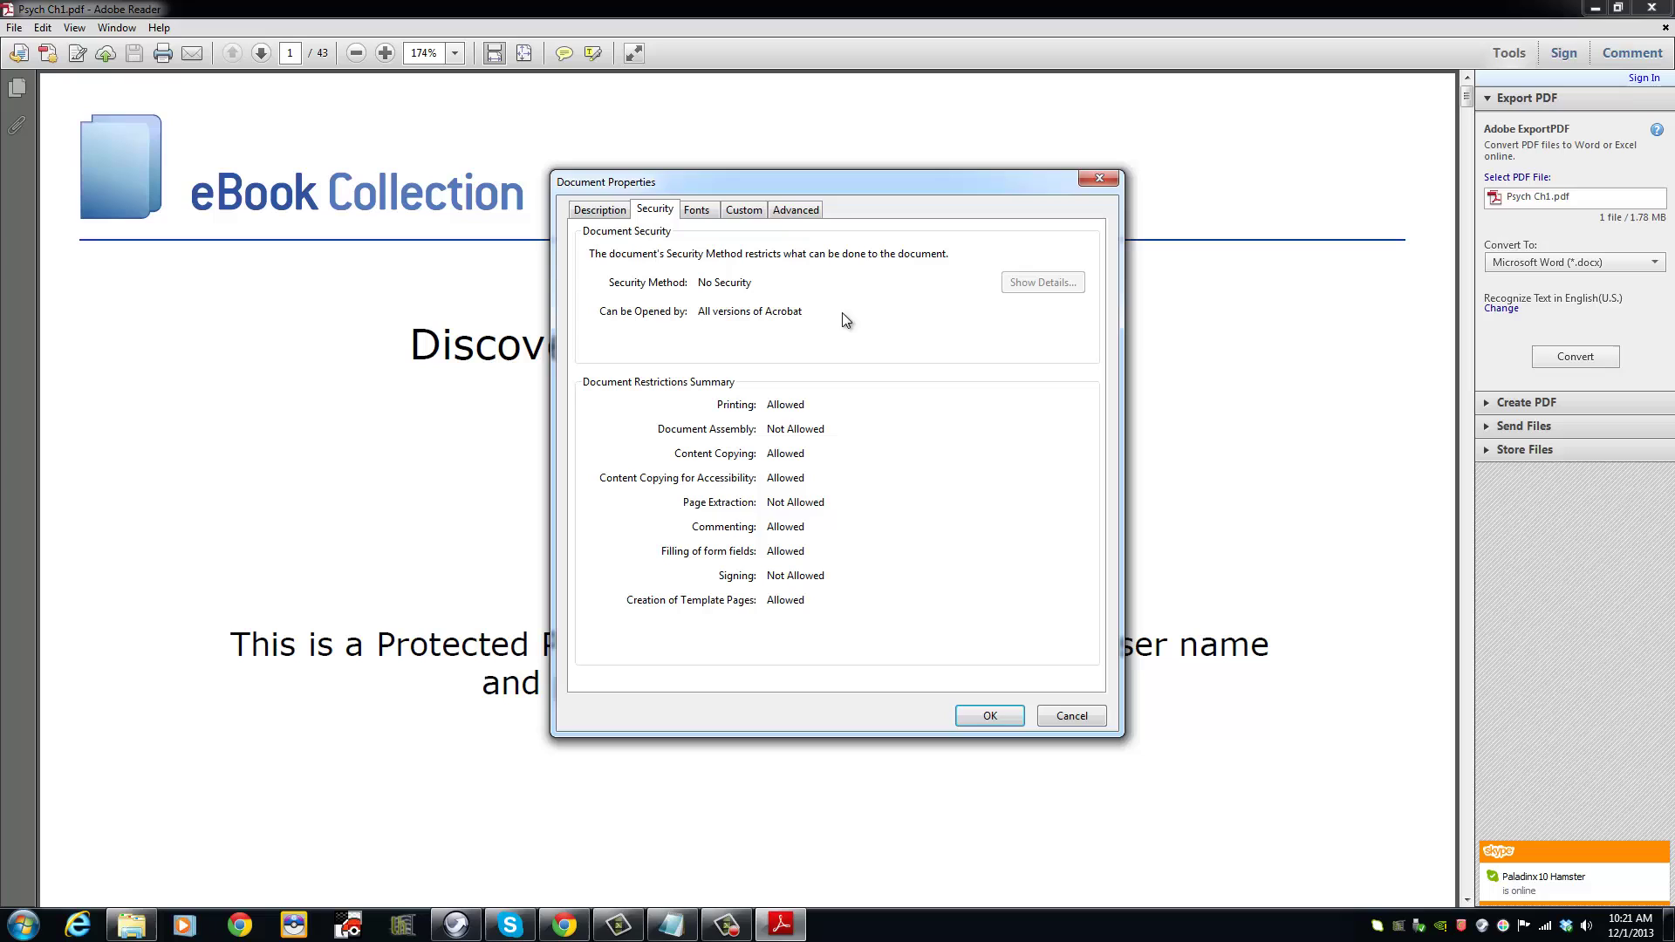